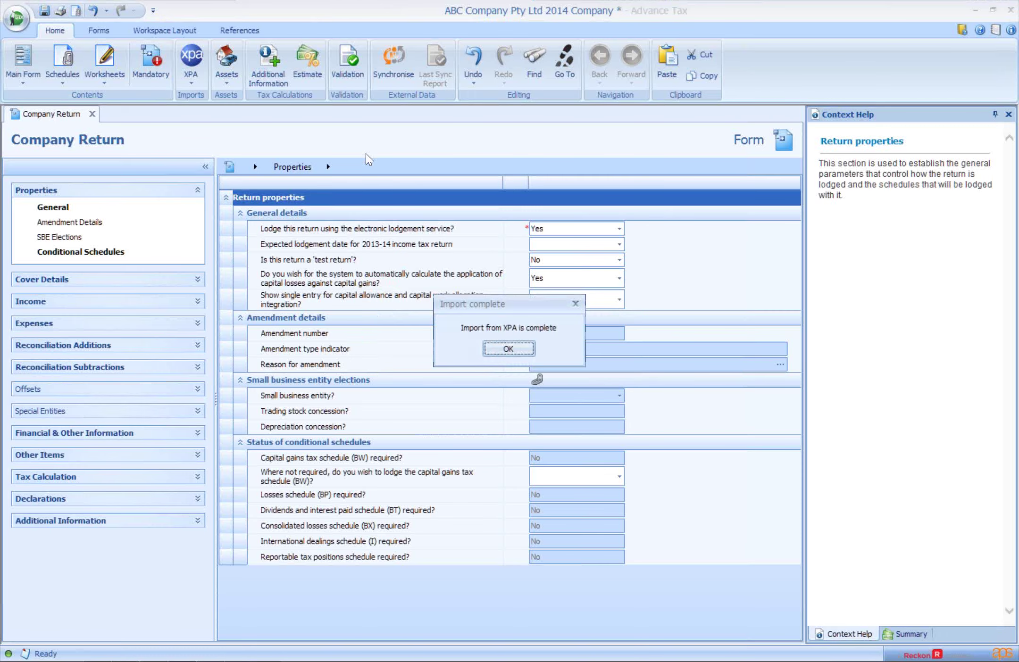
Step: Close the import message and review the Business Income worksheet's trading account, profit and loss, tax reconciliation and other disclosure sections
key(Return)
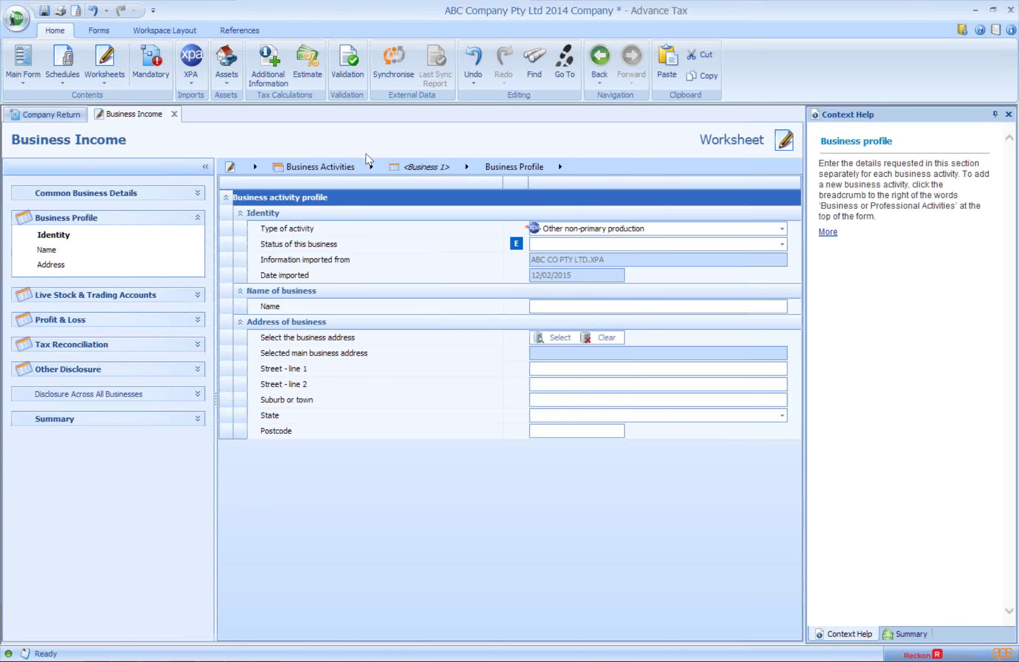
click(105, 296)
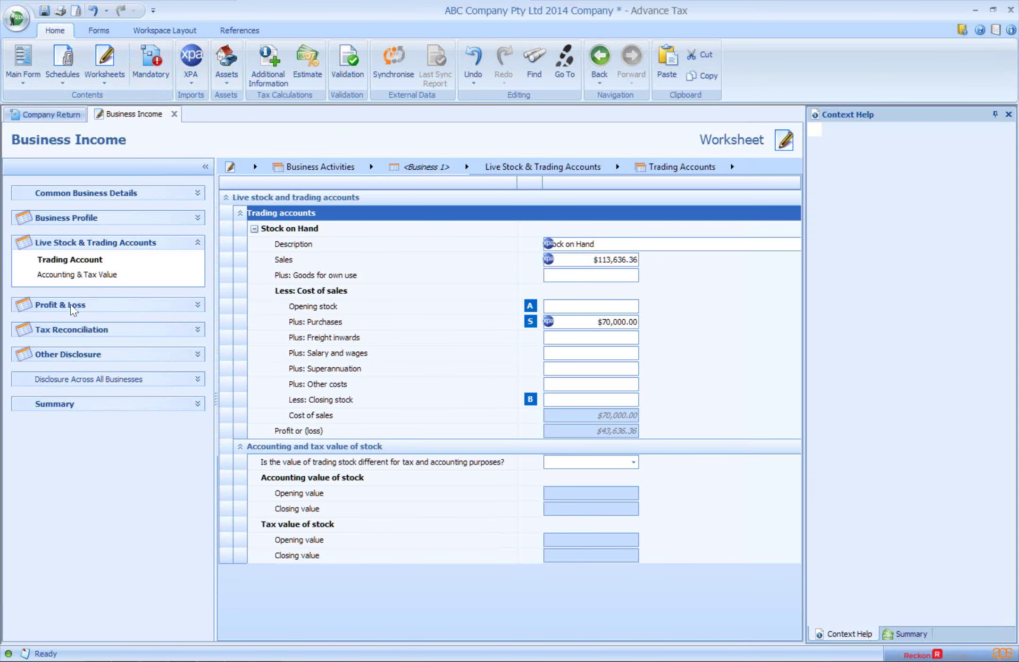
click(70, 305)
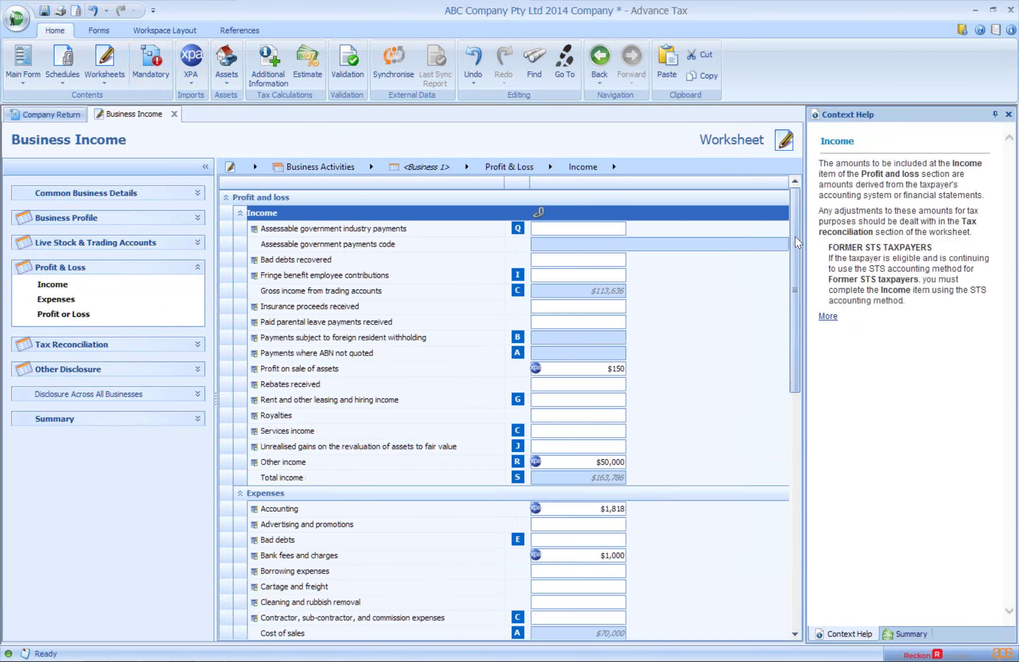
drag(790, 254, 788, 452)
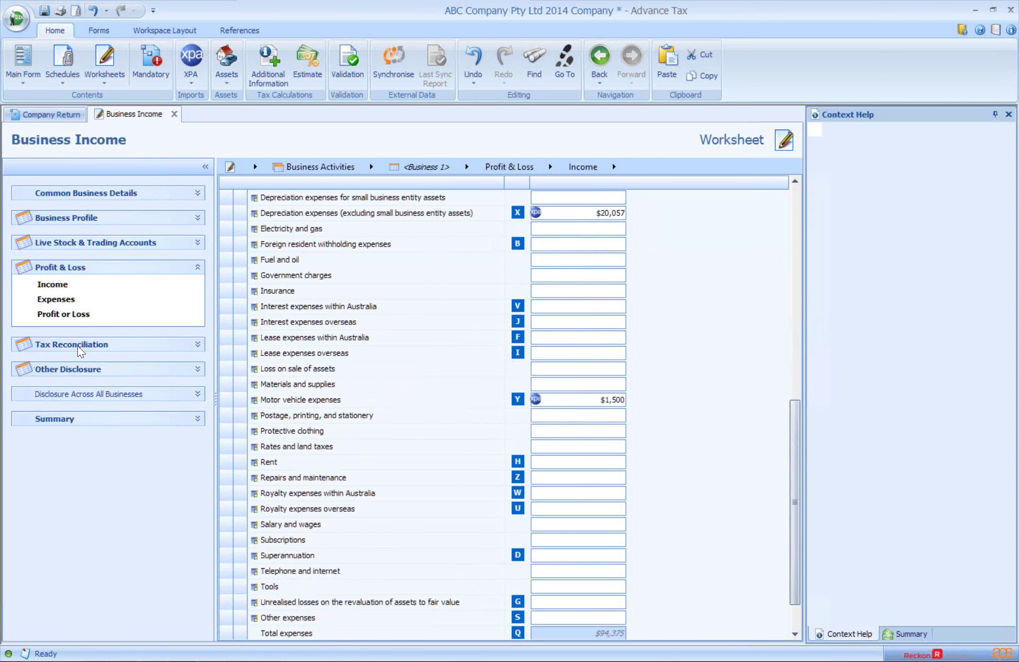
click(77, 345)
click(77, 324)
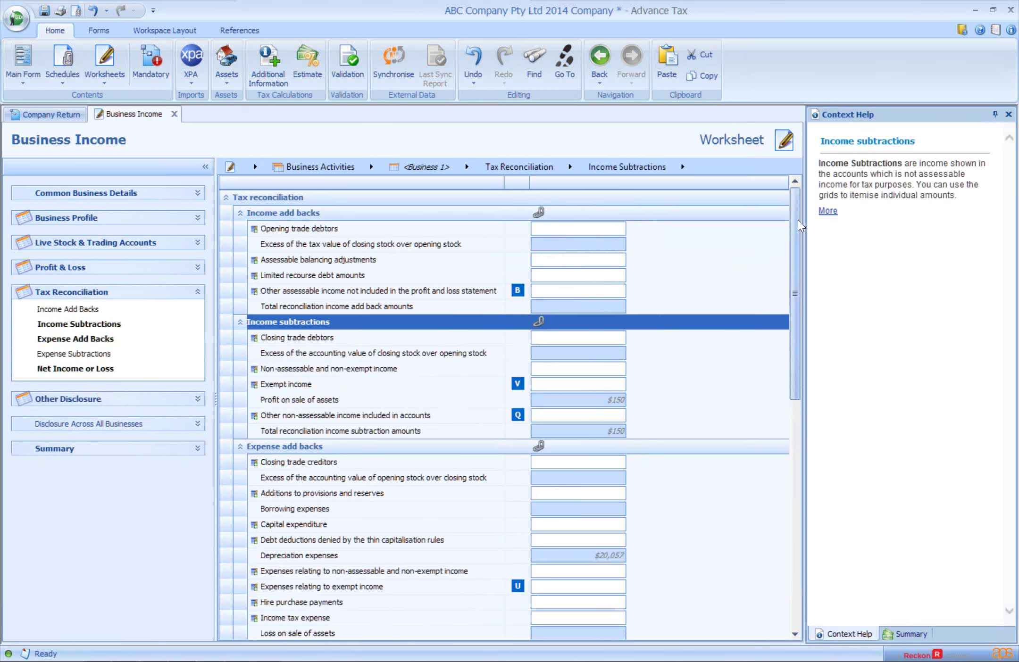
drag(797, 233, 794, 327)
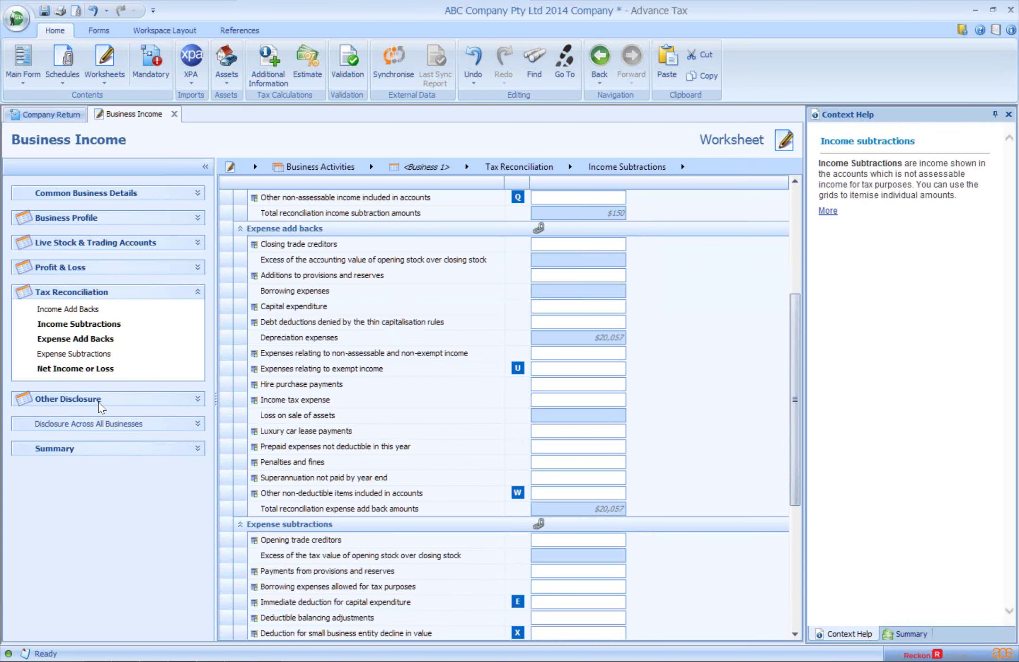
click(98, 402)
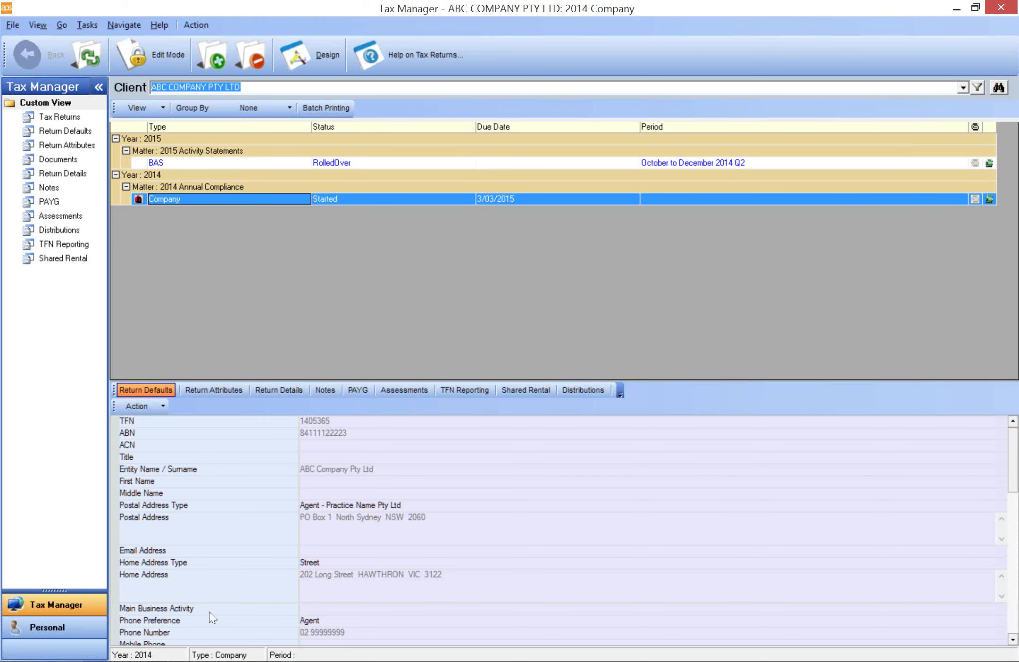
Step: Show the client's XPA ledgers in the Client Console and compare them with the ledger offered for import in the tax return
mouse_move(116, 626)
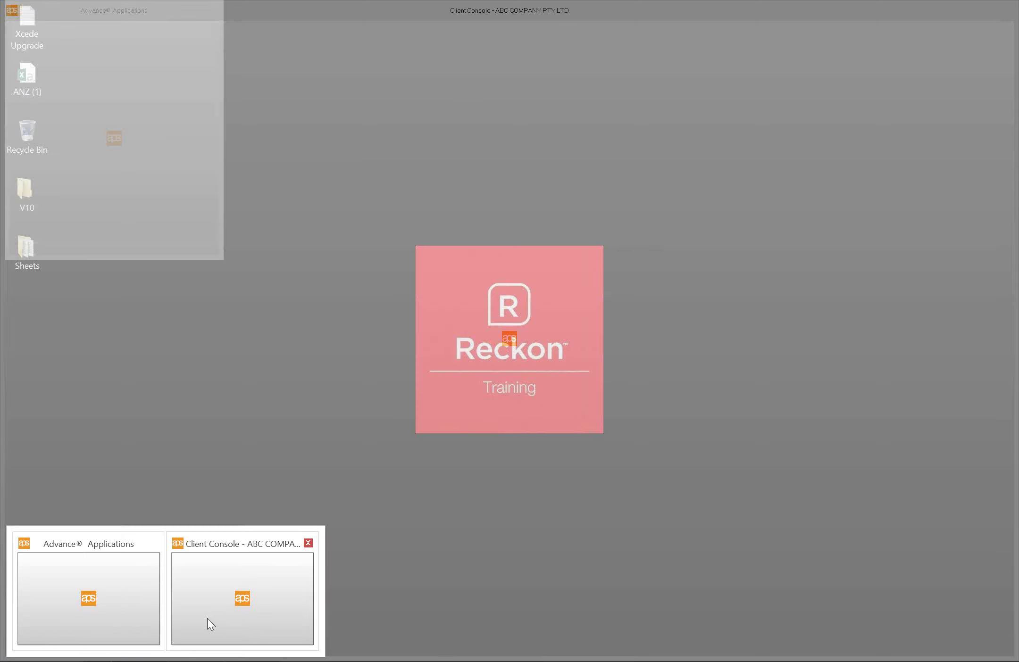
click(207, 619)
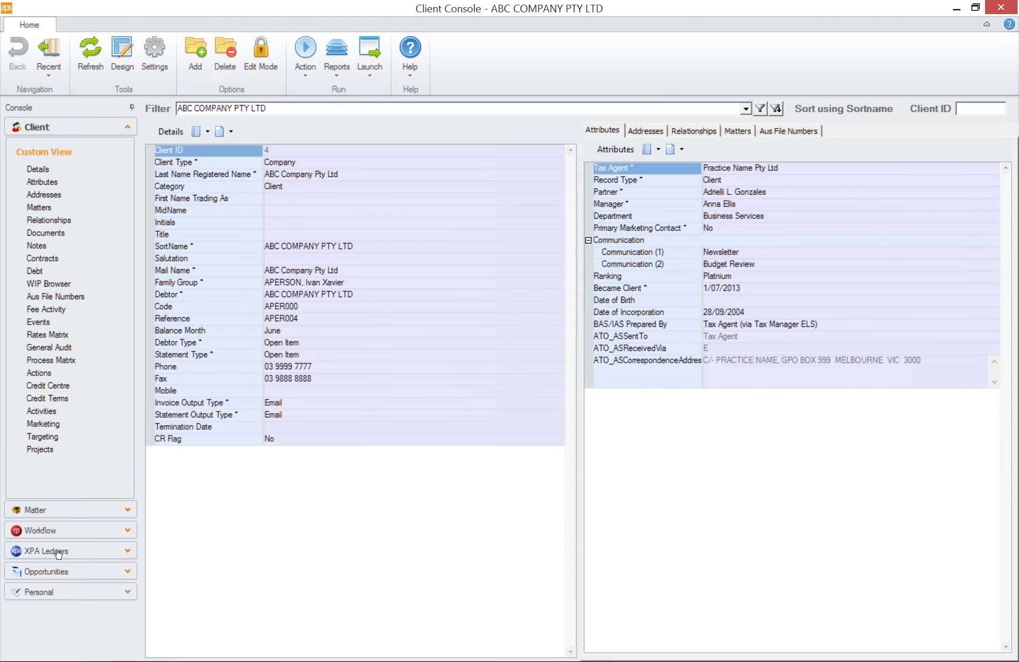
click(127, 555)
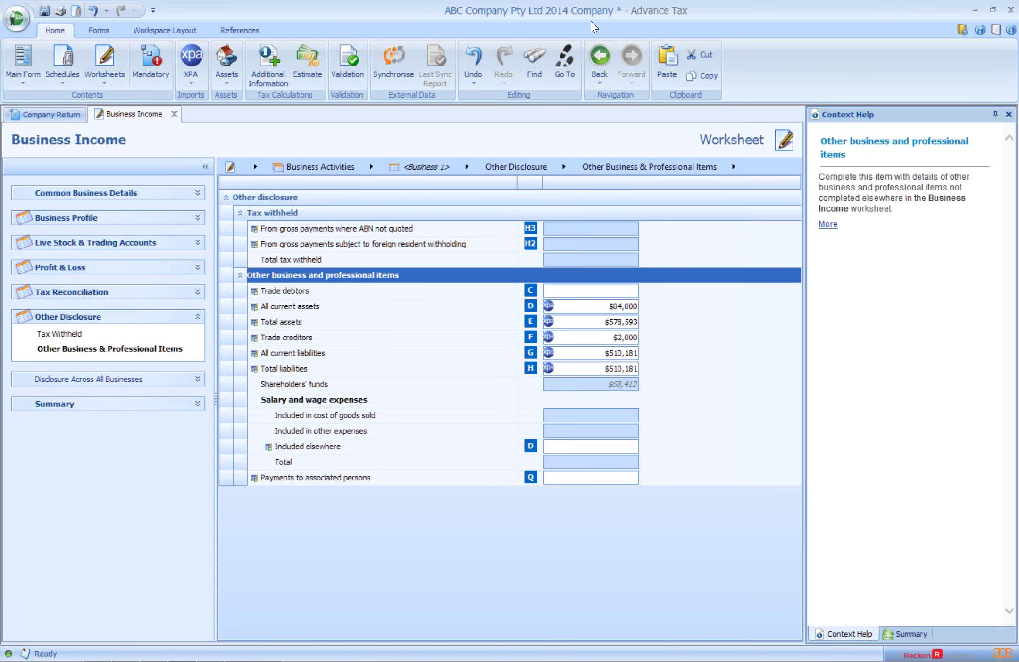
key(alt+Tab)
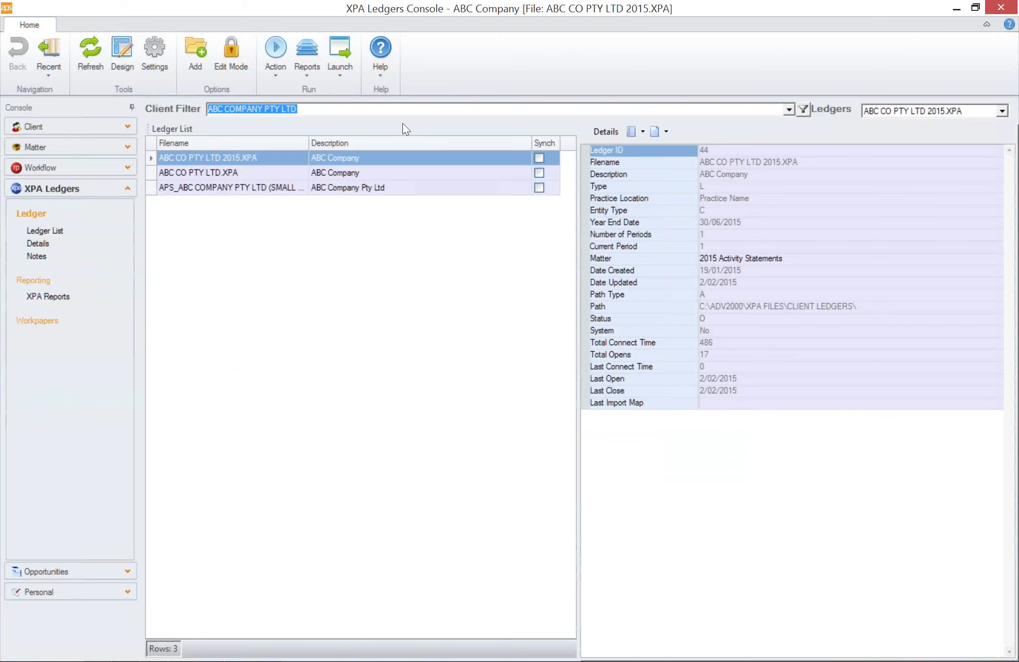
key(alt+Tab)
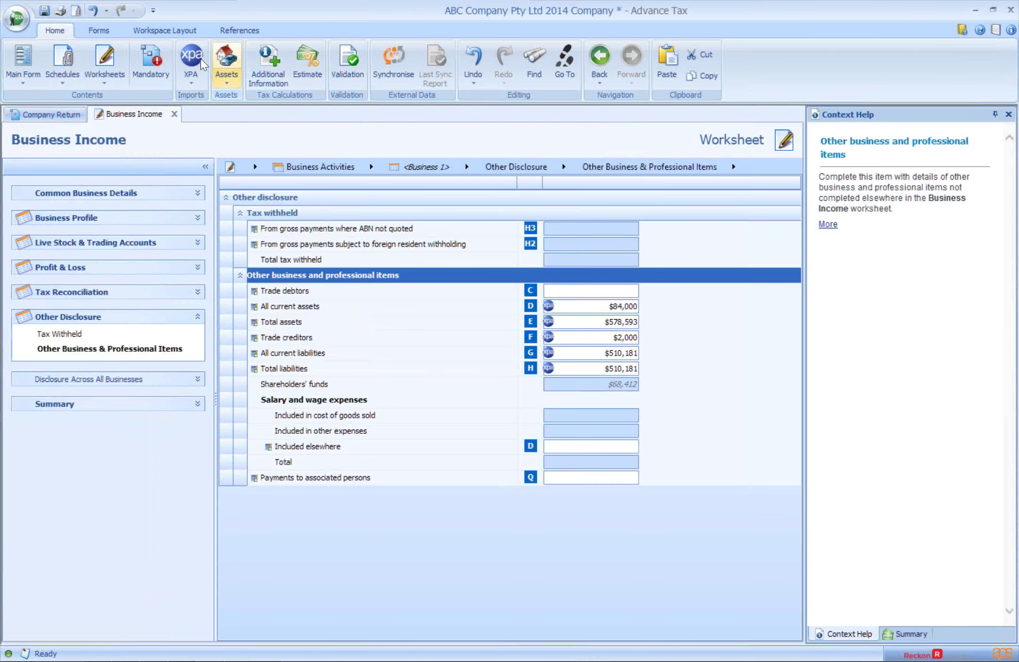
click(198, 58)
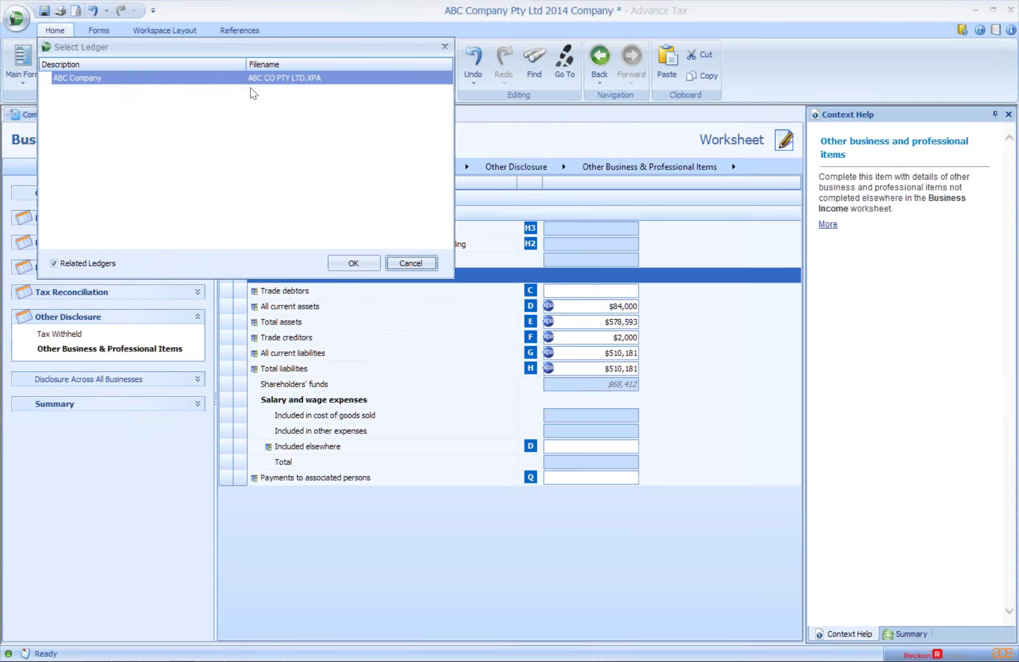
Step: Switch to the XPA Ledgers Console, select ABC CO PTY LTD.XPA and display its Trial Balance report maximised in XPA
key(alt+Tab)
click(197, 175)
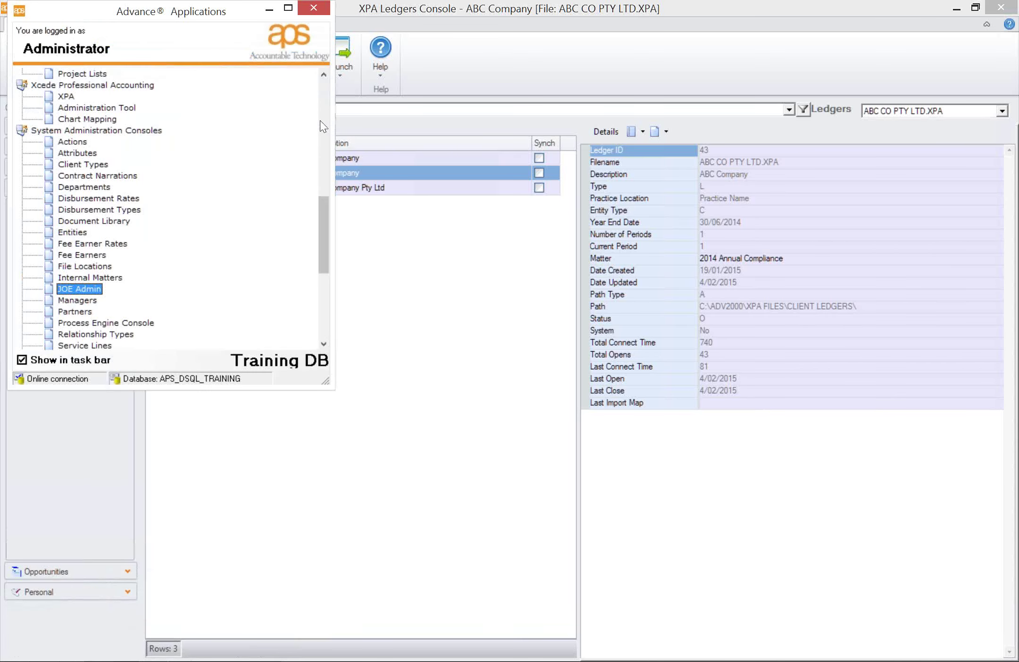
click(320, 120)
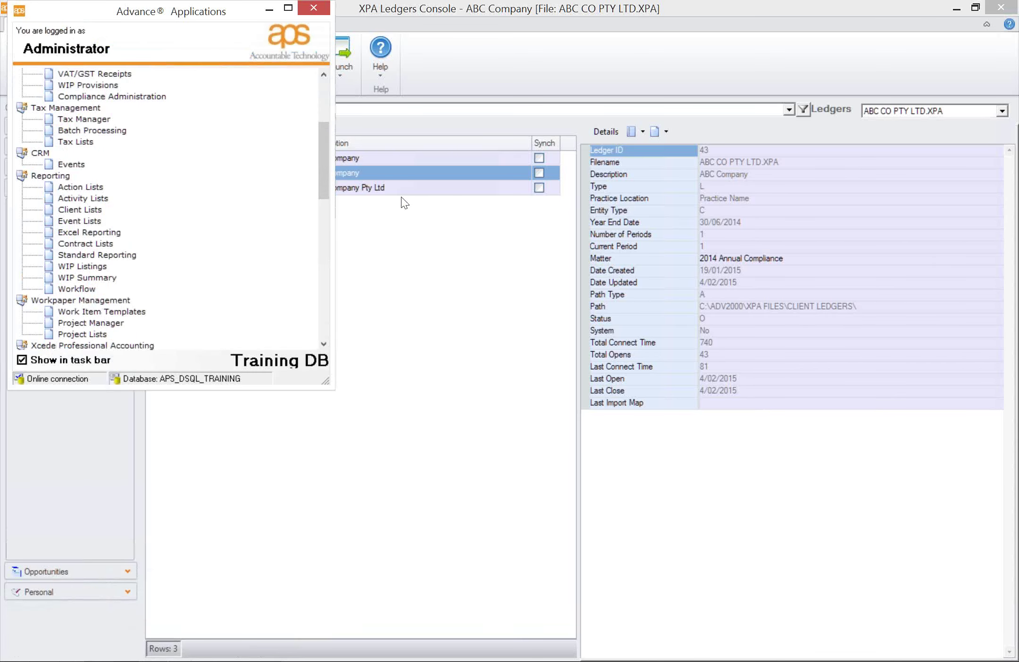
click(431, 173)
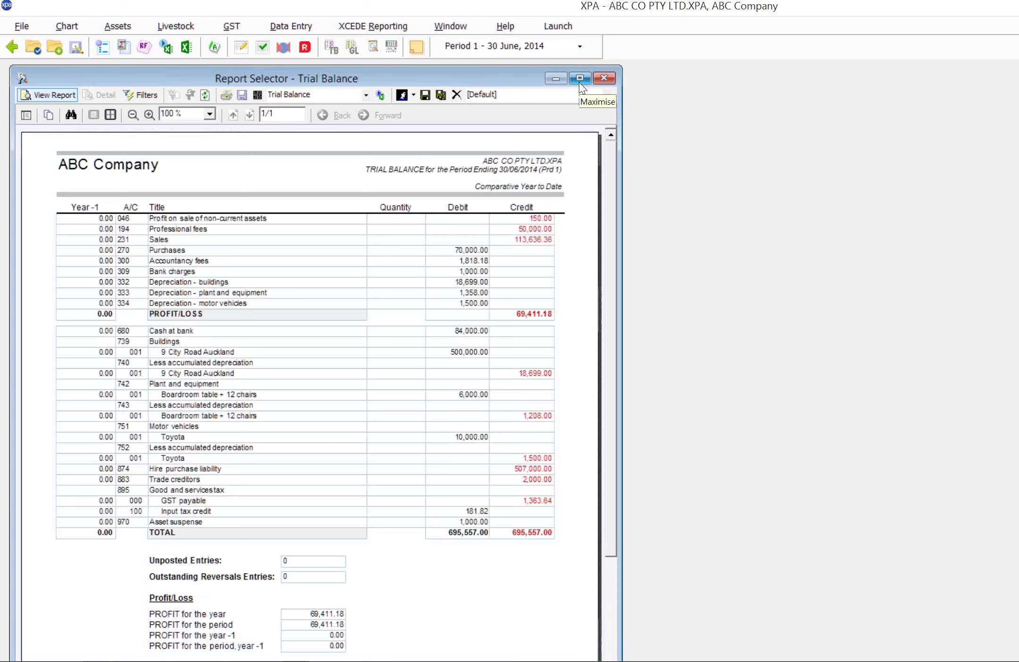
click(580, 81)
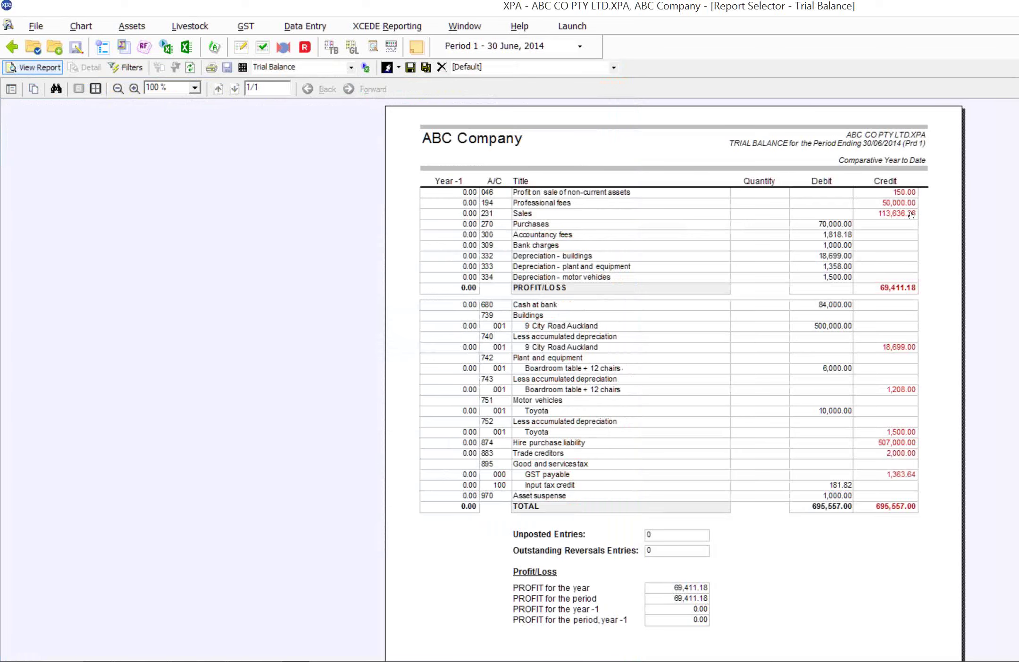
Step: Return to the tax return, cancel the ledger selection and review the Profit & Loss and Trading Account sections
key(alt+Tab)
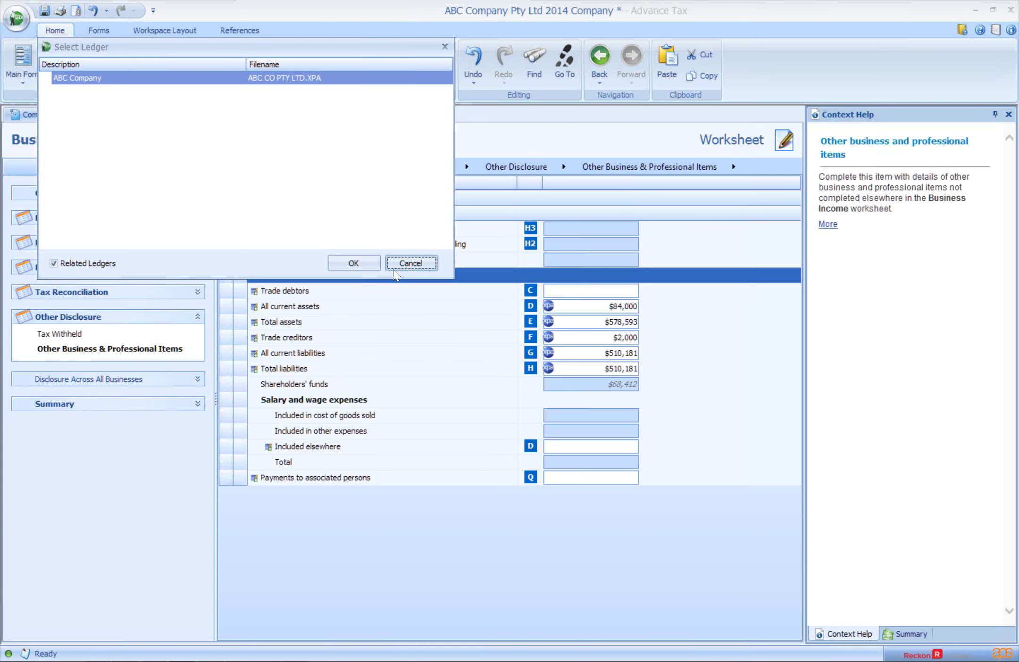
click(419, 260)
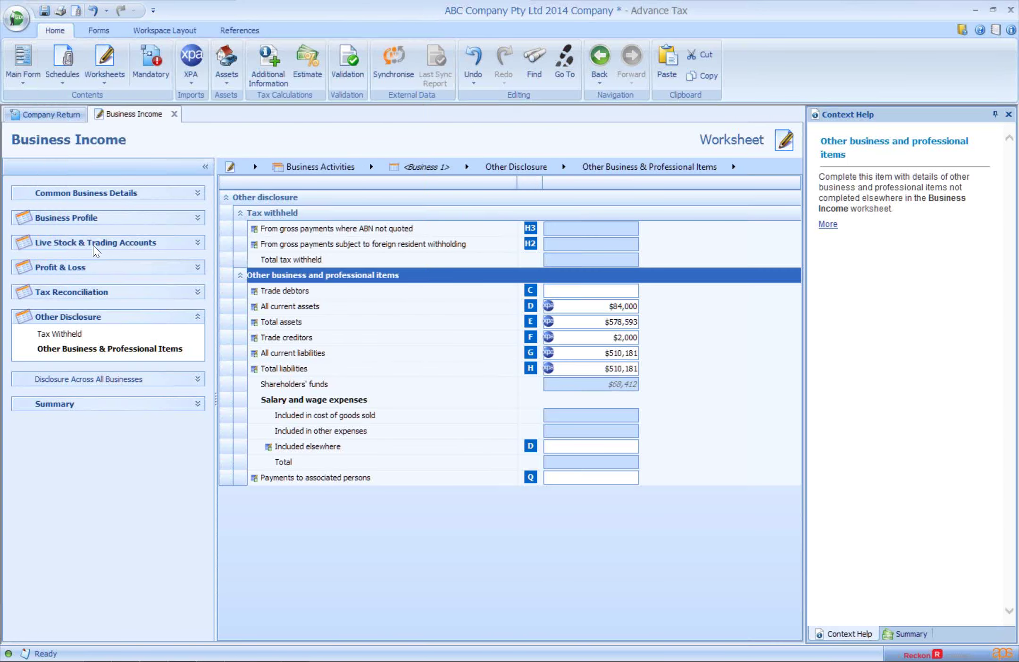
click(74, 268)
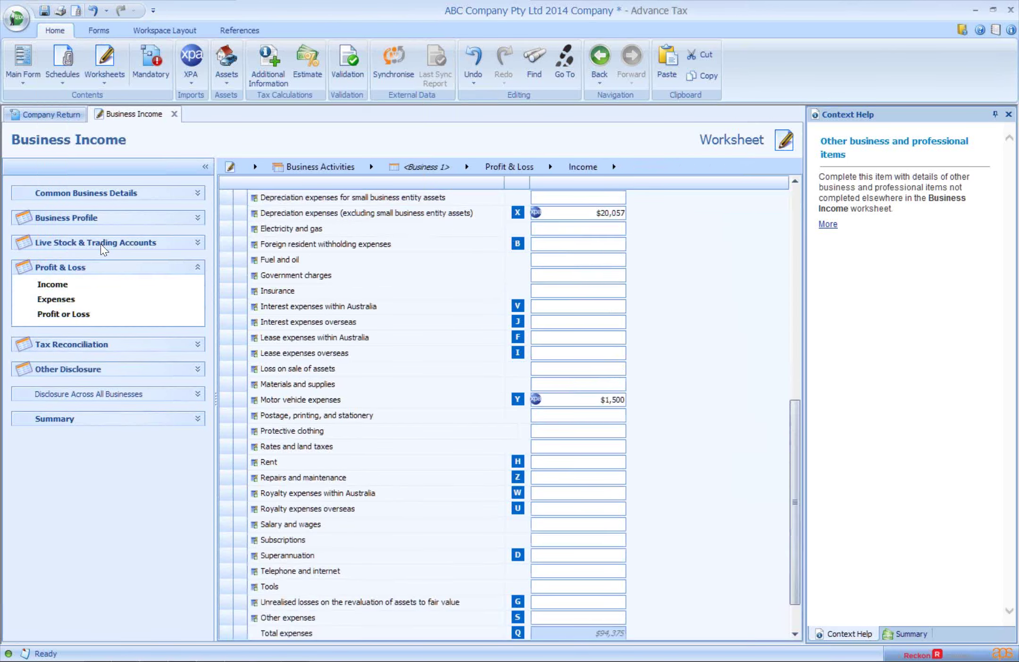
click(100, 243)
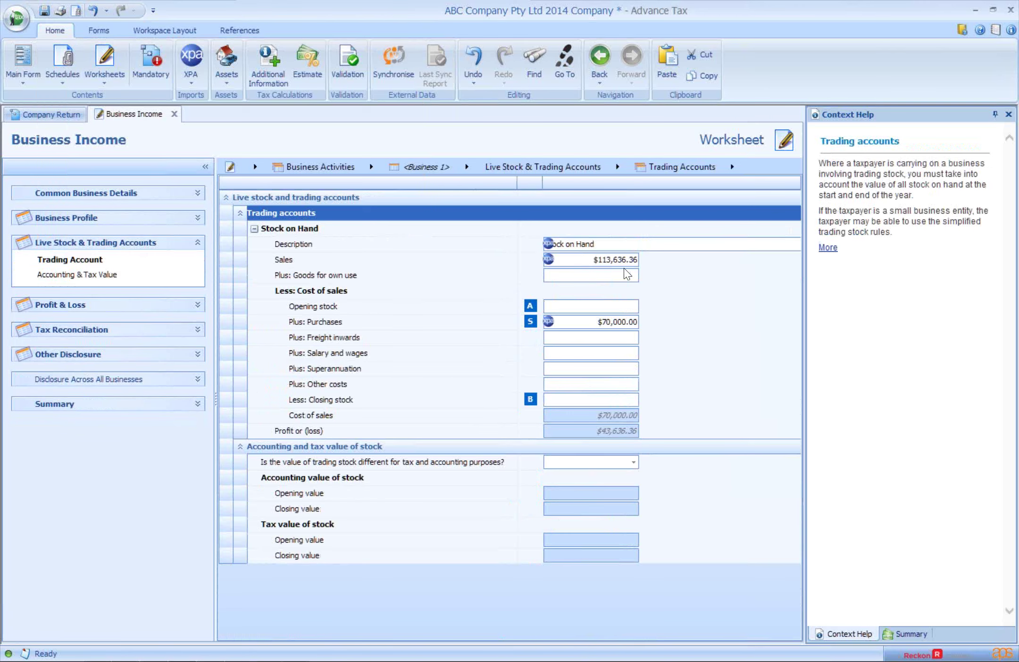
Step: Switch to XPA and examine which accounts are tagged to P&L Profit on sale of assets in the AusTax tag set
key(alt+Tab)
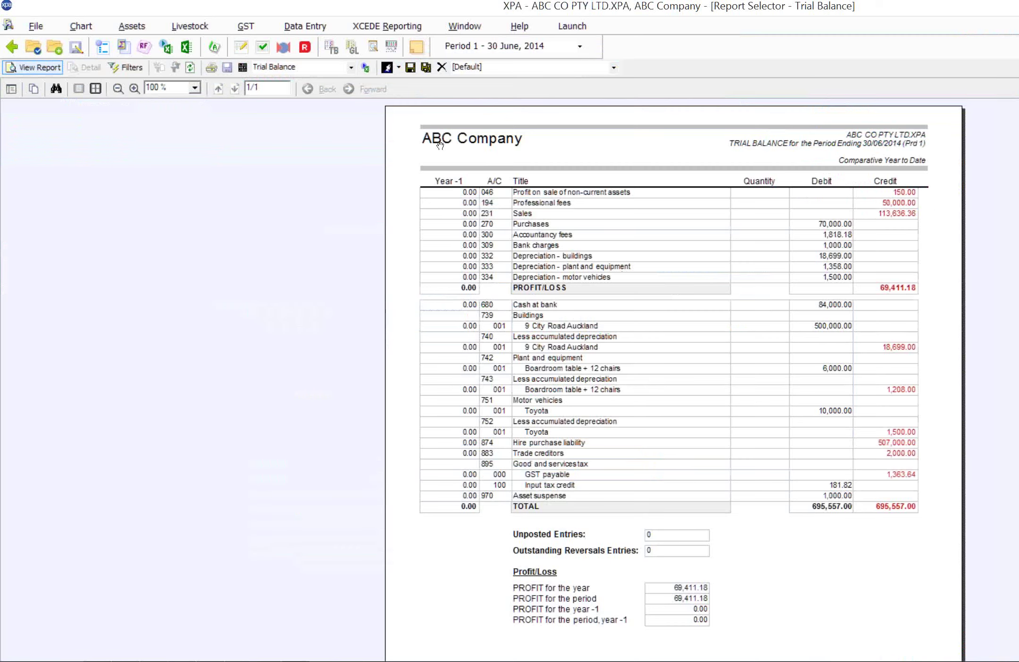
click(81, 26)
click(107, 66)
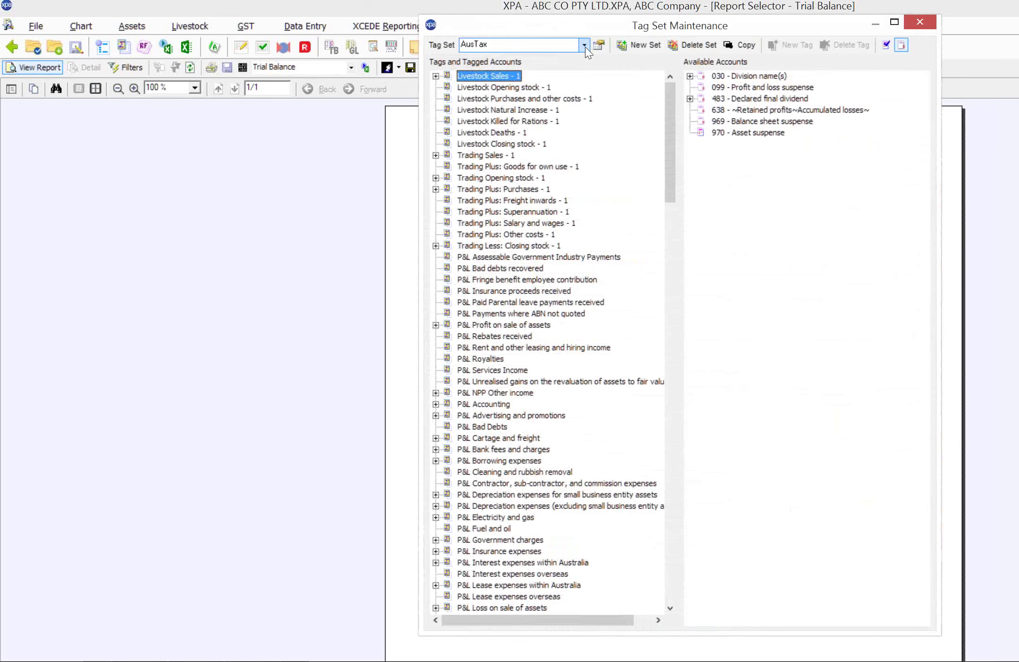
click(585, 46)
click(559, 58)
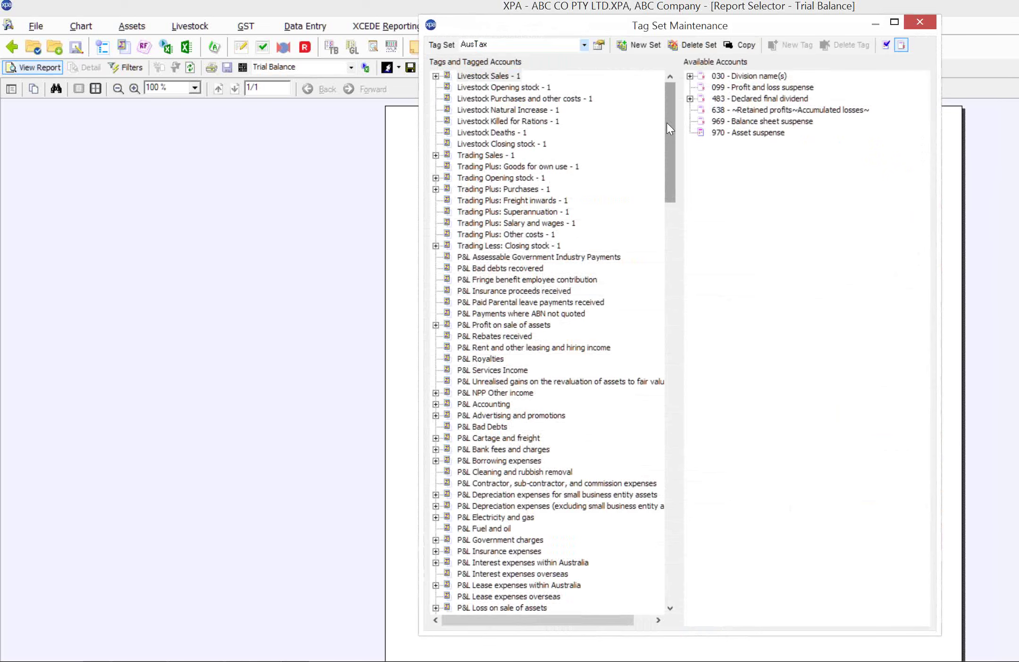
mouse_move(666, 123)
mouse_down()
mouse_move(665, 319)
mouse_move(665, 141)
mouse_up()
click(513, 222)
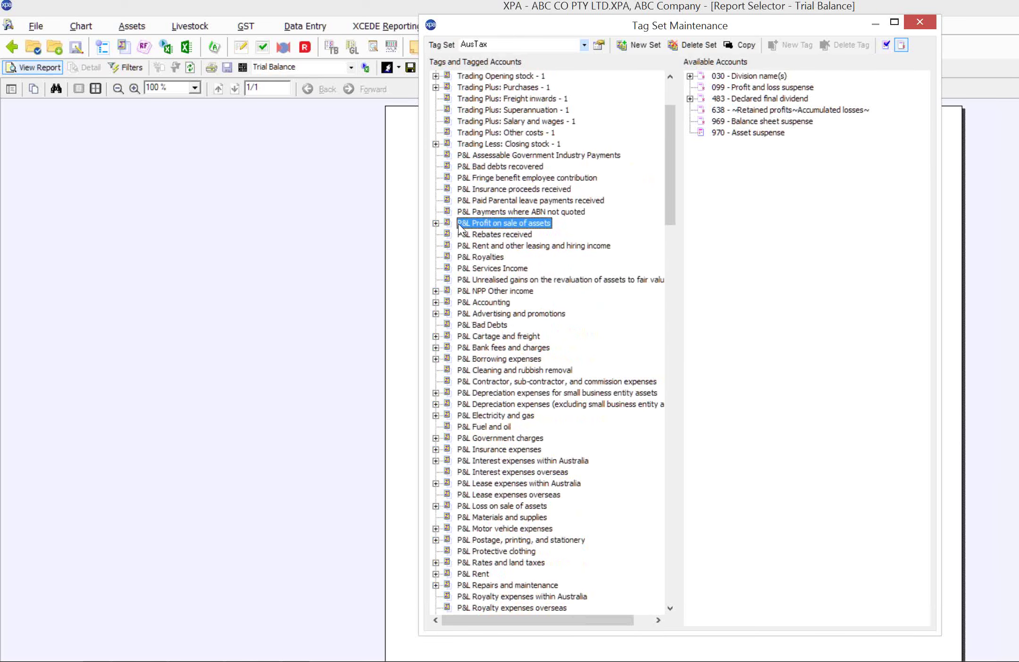
double_click(478, 225)
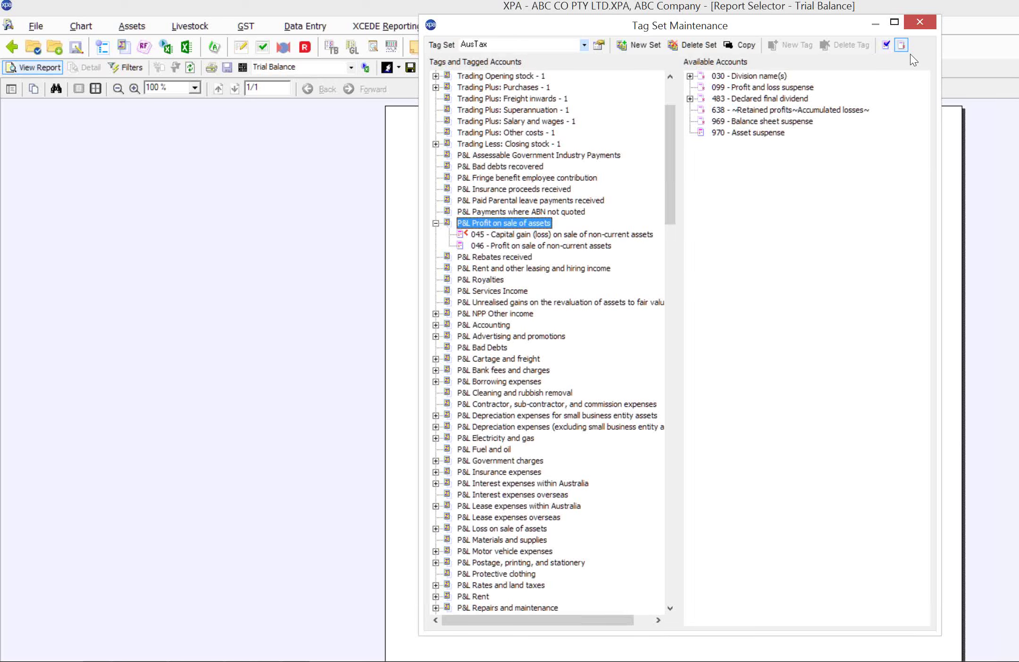
click(920, 21)
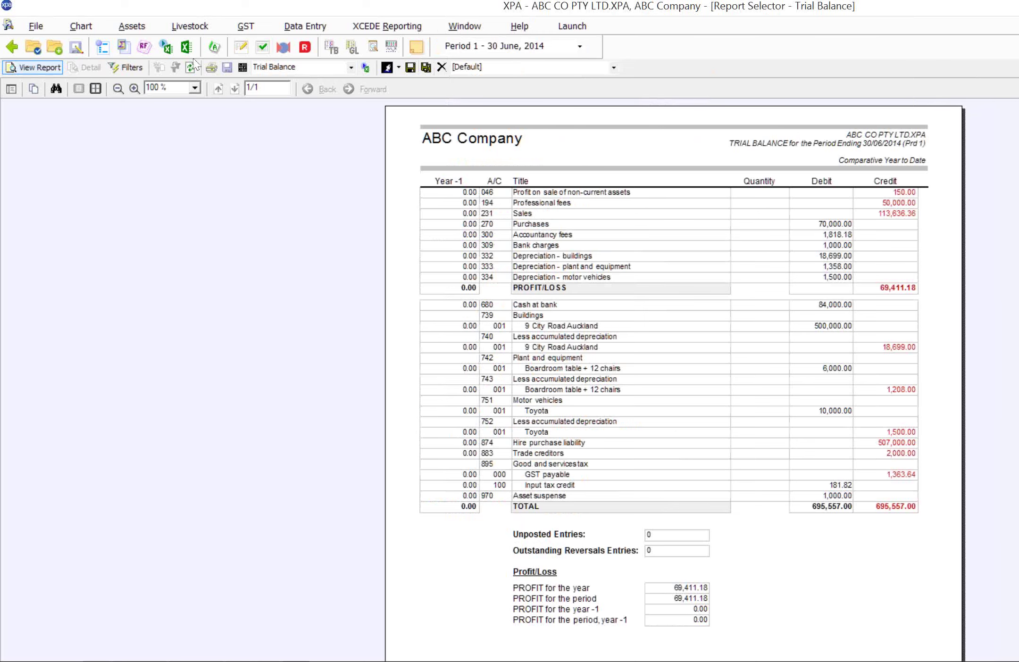
Step: View the Trial Balance with the AusTax tag set, subtotalled on tag sets and grouped by tag set
click(139, 67)
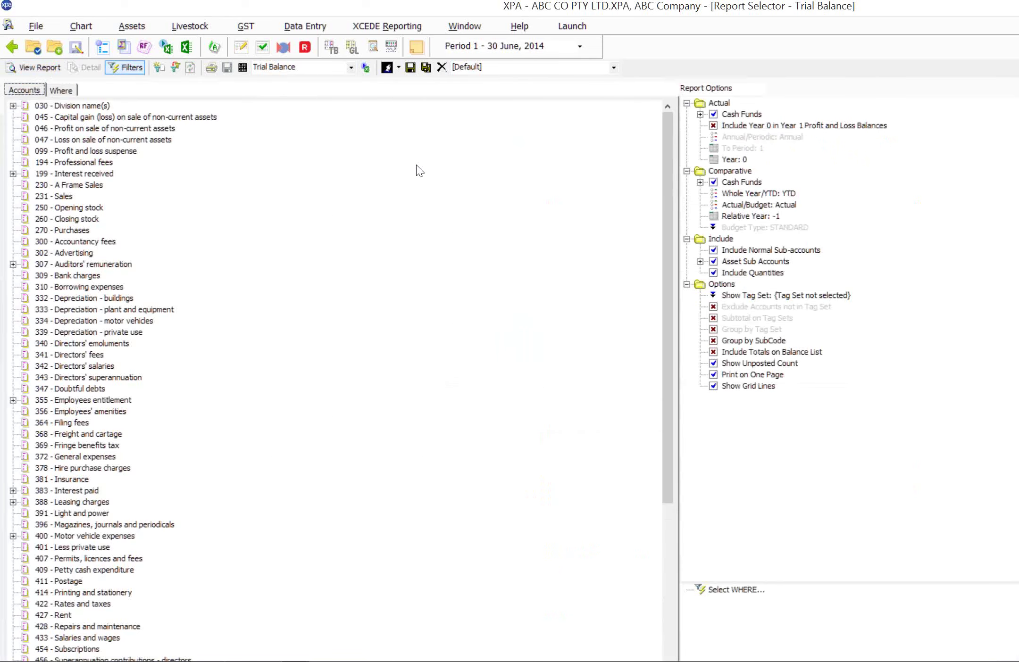
click(768, 299)
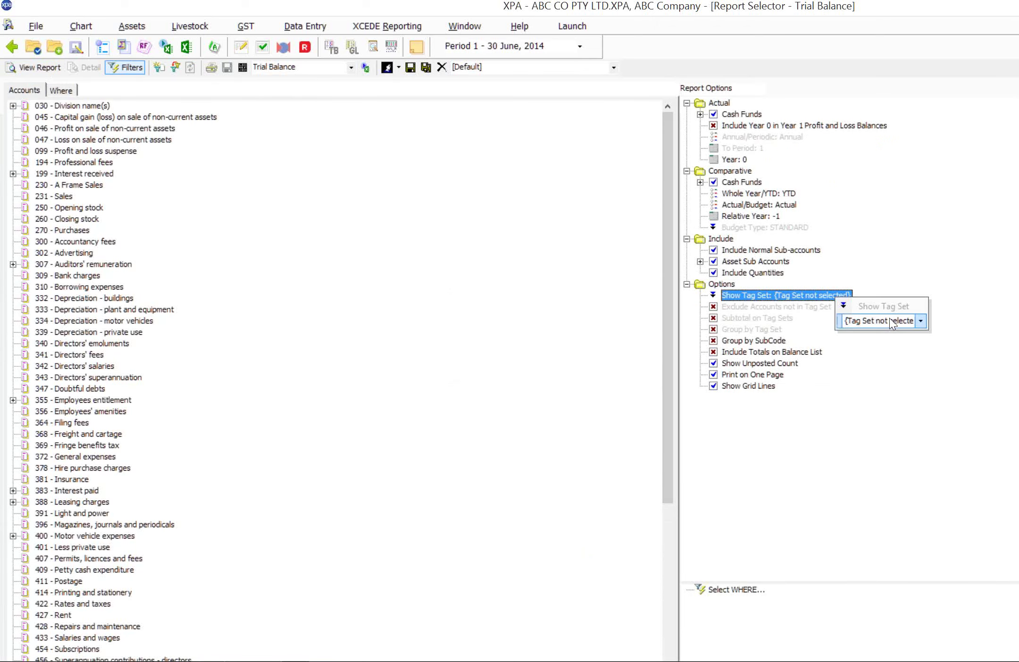
click(889, 317)
click(877, 339)
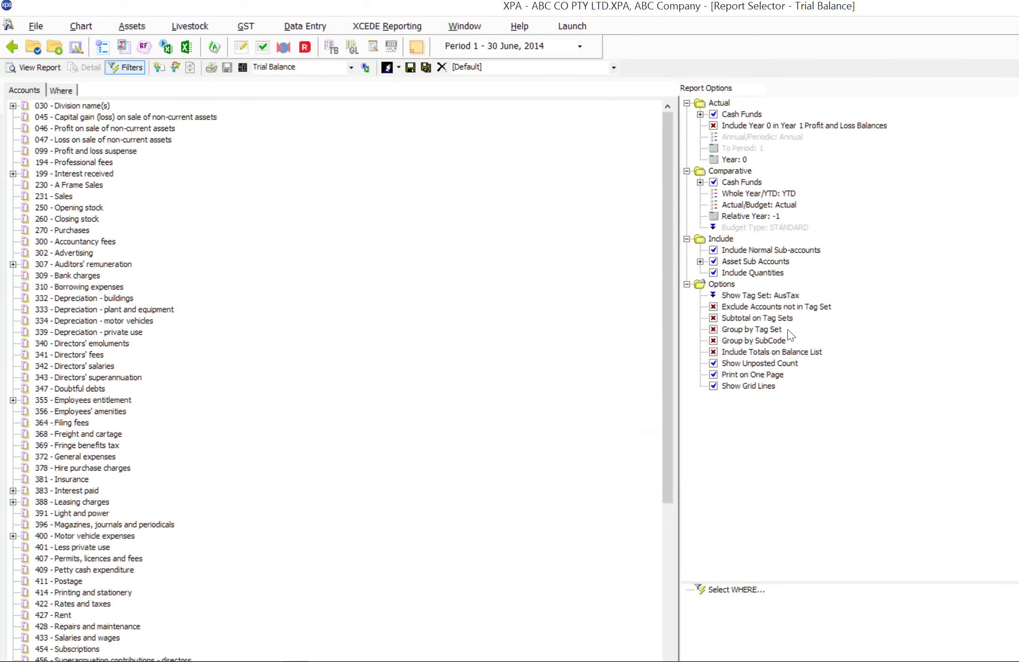
click(713, 318)
click(713, 329)
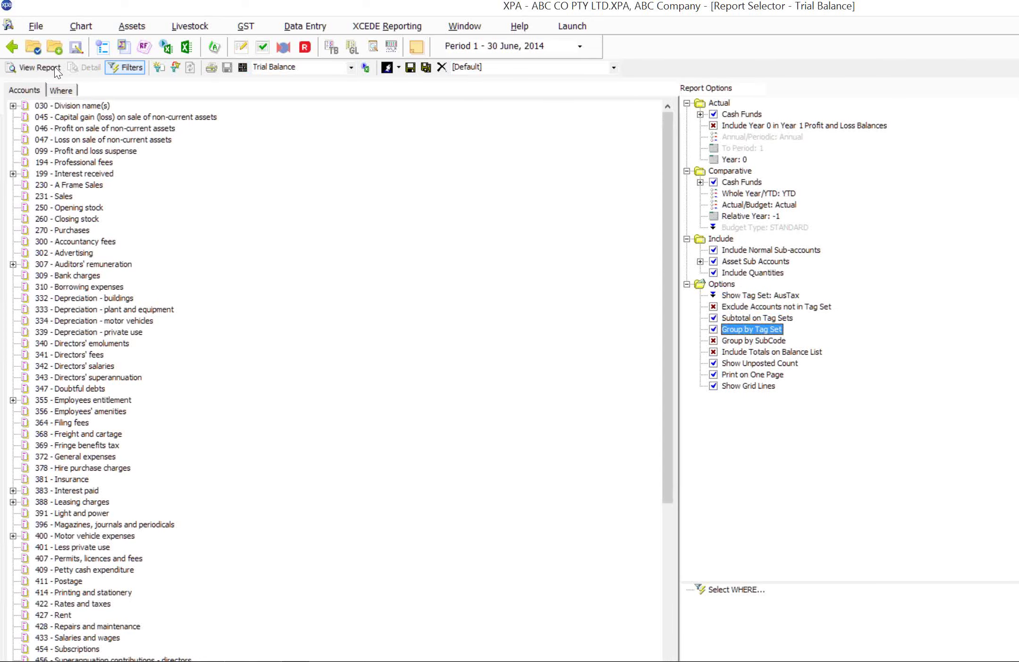
click(33, 68)
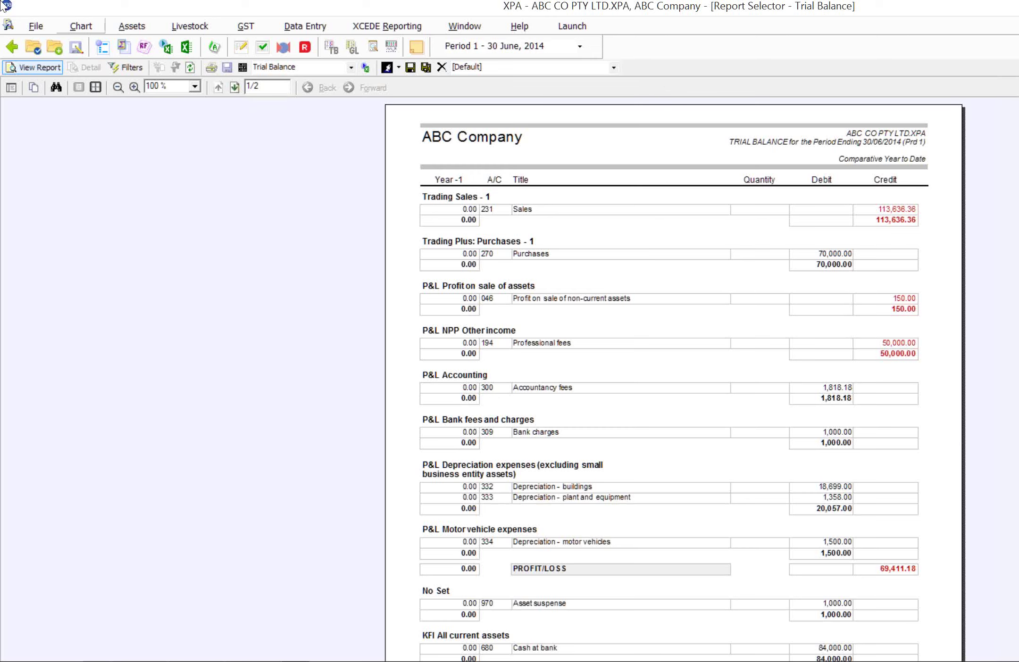
Step: Leave the XPA trial balance, return to the tax return and start an XPA import of the ABC Company ledger
double_click(42, 14)
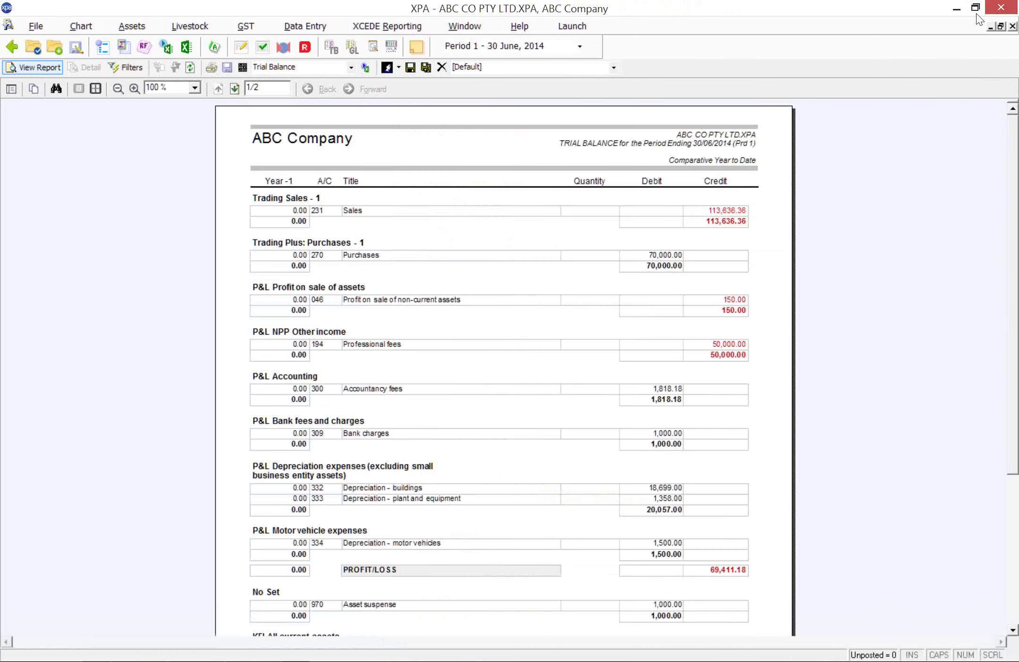
click(991, 10)
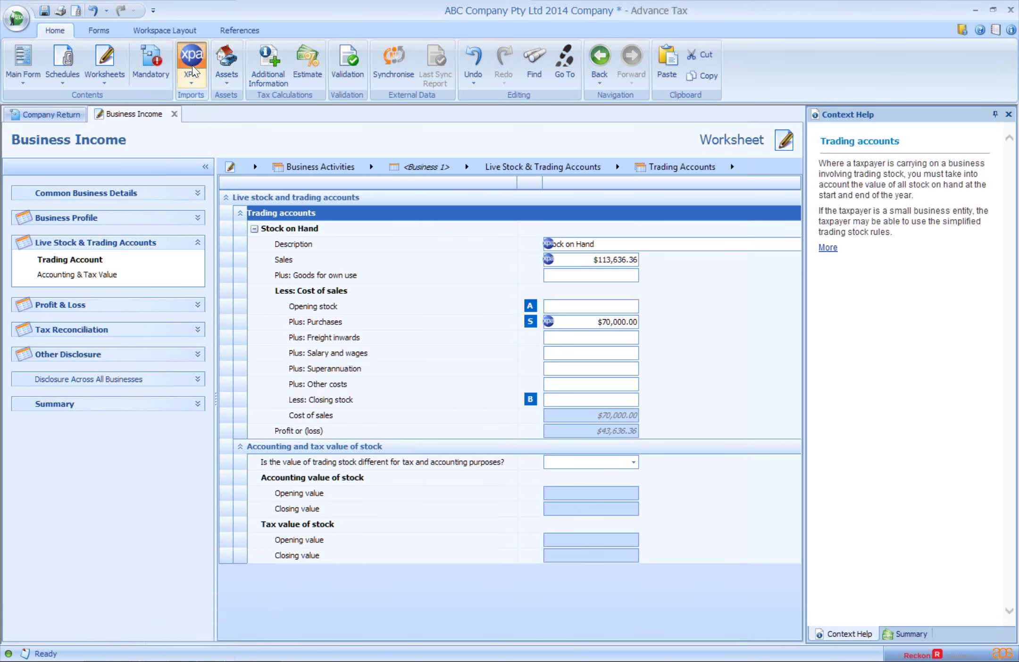
click(192, 66)
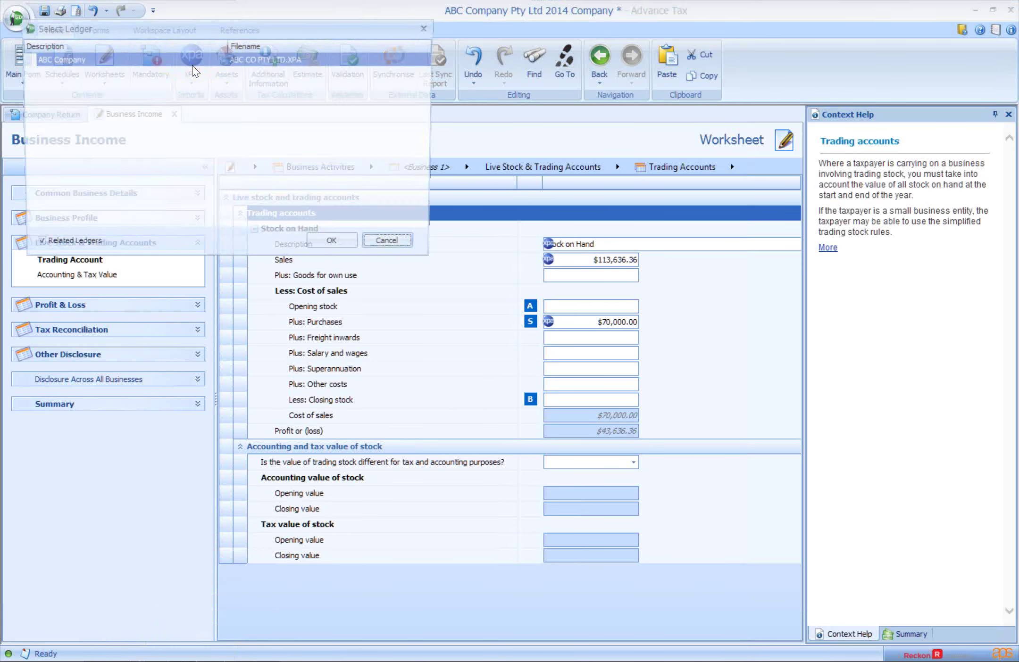
click(347, 243)
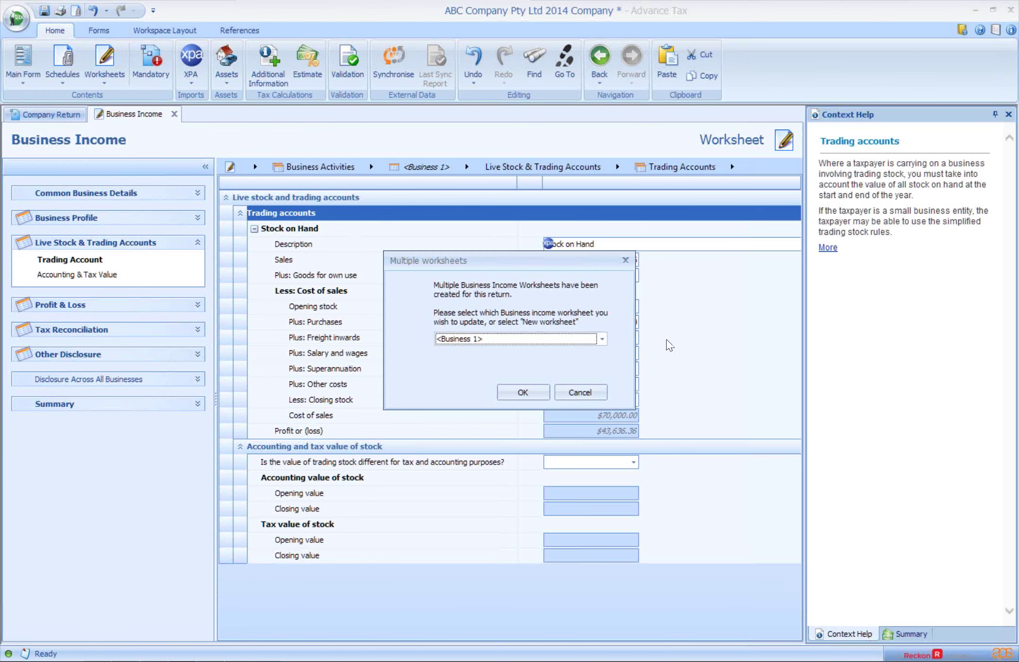
Step: Import the ledger into the existing <Business 1> worksheet, accepting the overwrite of its information
click(602, 338)
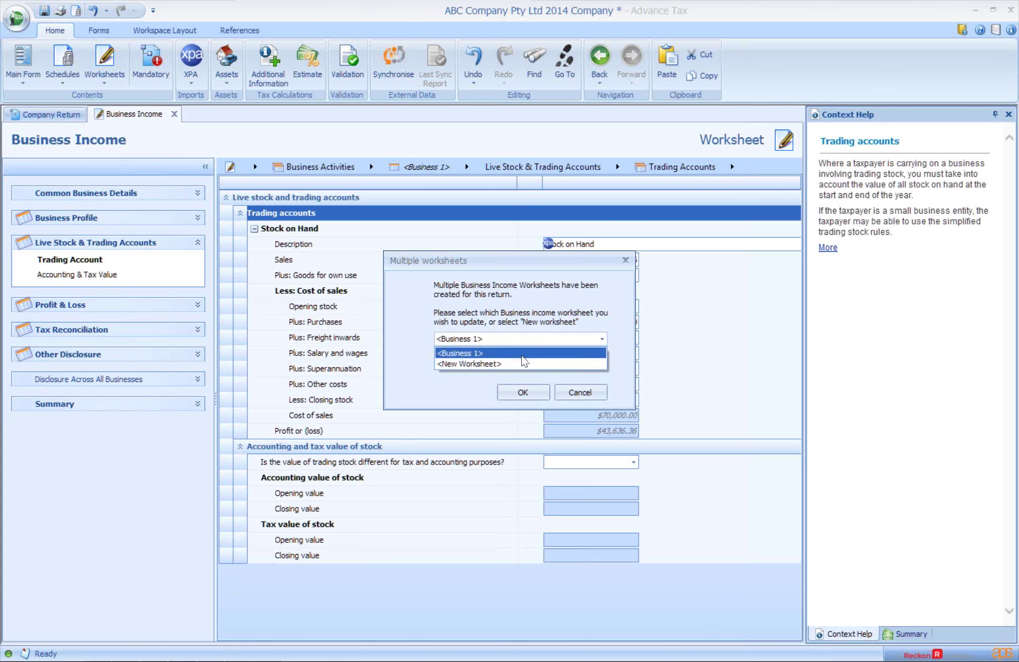
click(521, 355)
click(521, 393)
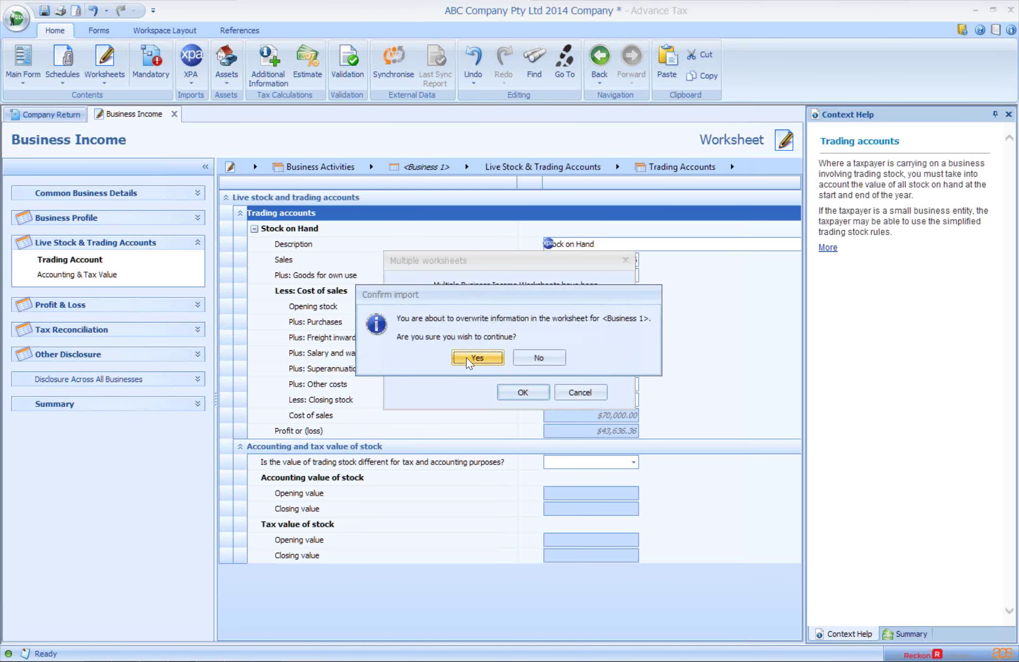
click(477, 357)
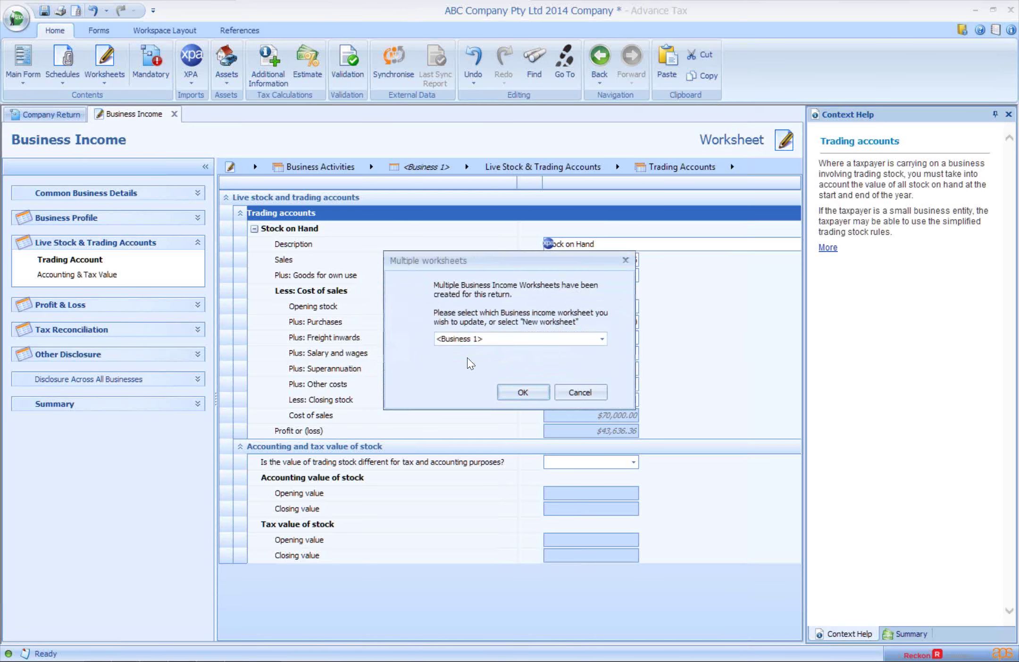
click(535, 394)
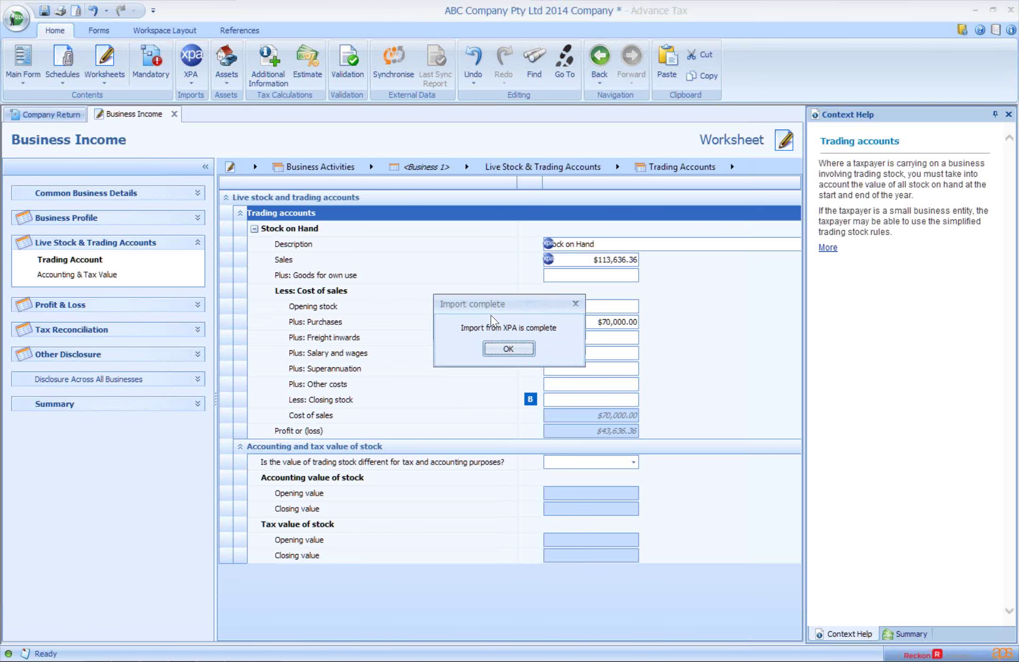
key(Return)
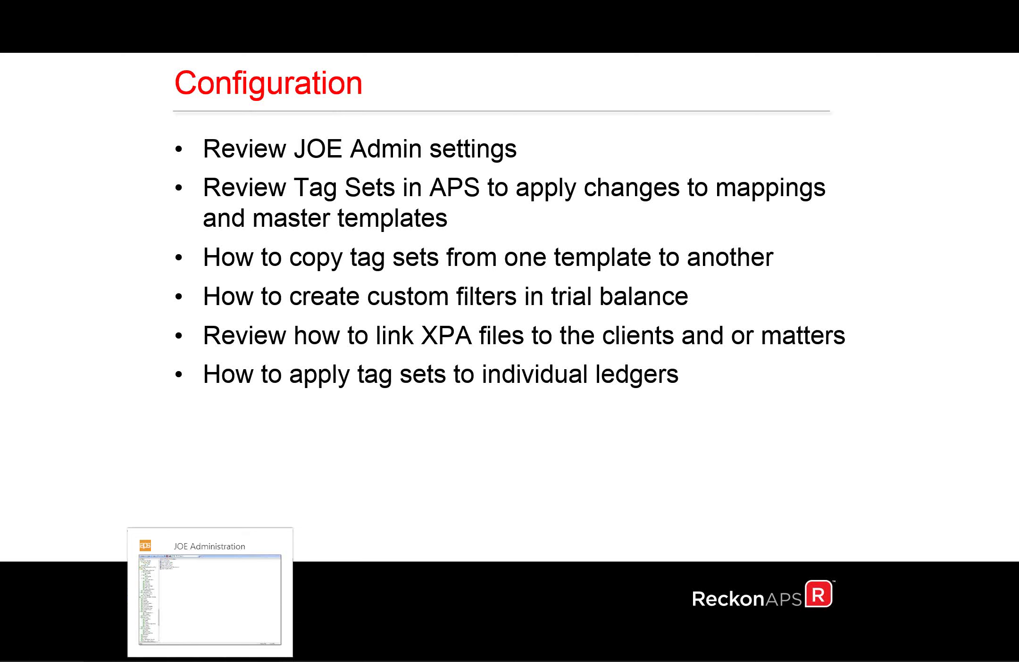
Step: Switch to JOE Administration and examine the XPA Chart Tag Sets rights for the XPA Champions profile
click(210, 594)
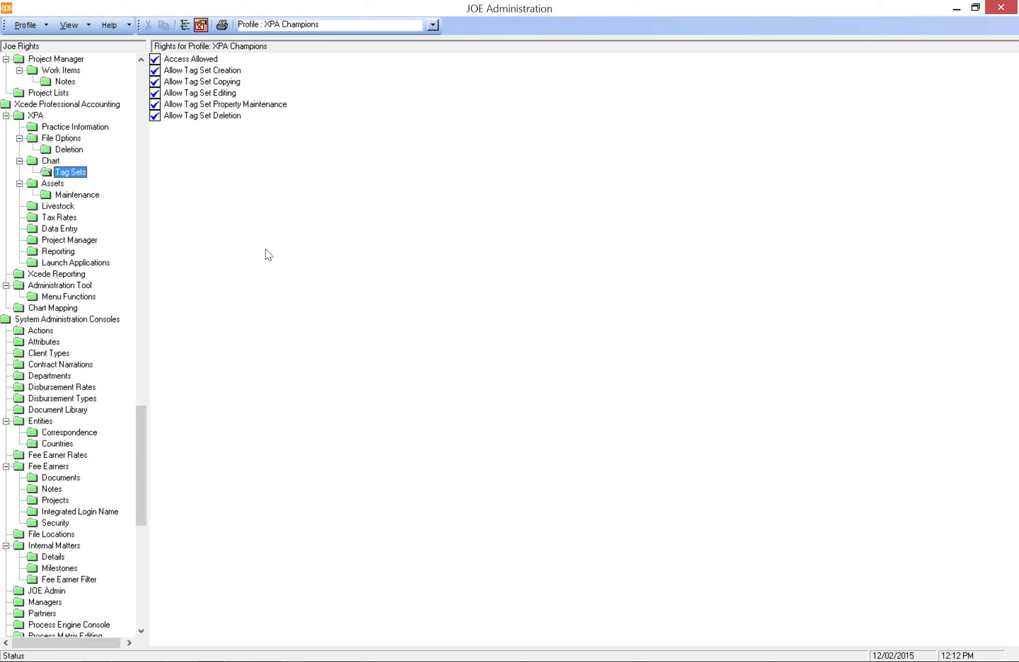
click(42, 113)
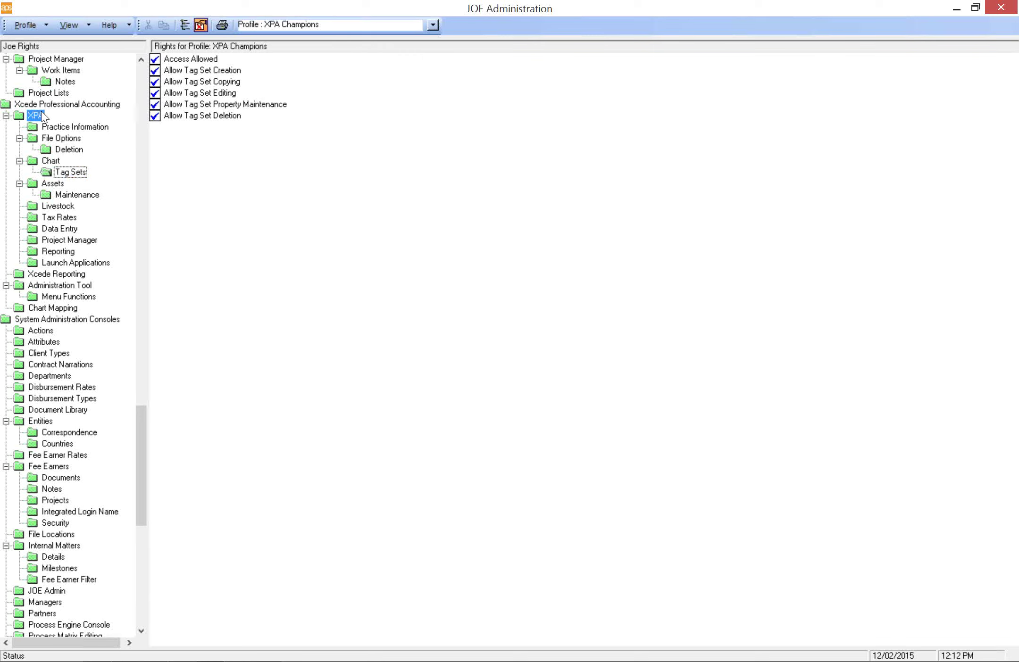
click(71, 172)
click(396, 591)
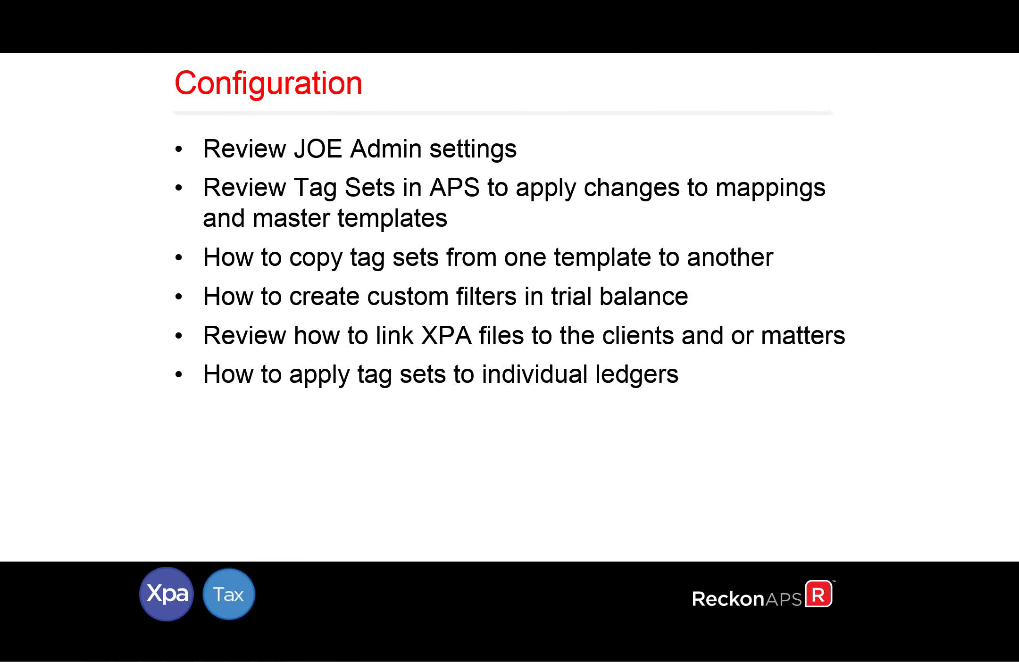
Step: Switch to XPA through the XPA Ledgers Console and open Tag Set Maintenance for ABC CO PTY LTD.XPA
mouse_move(165, 659)
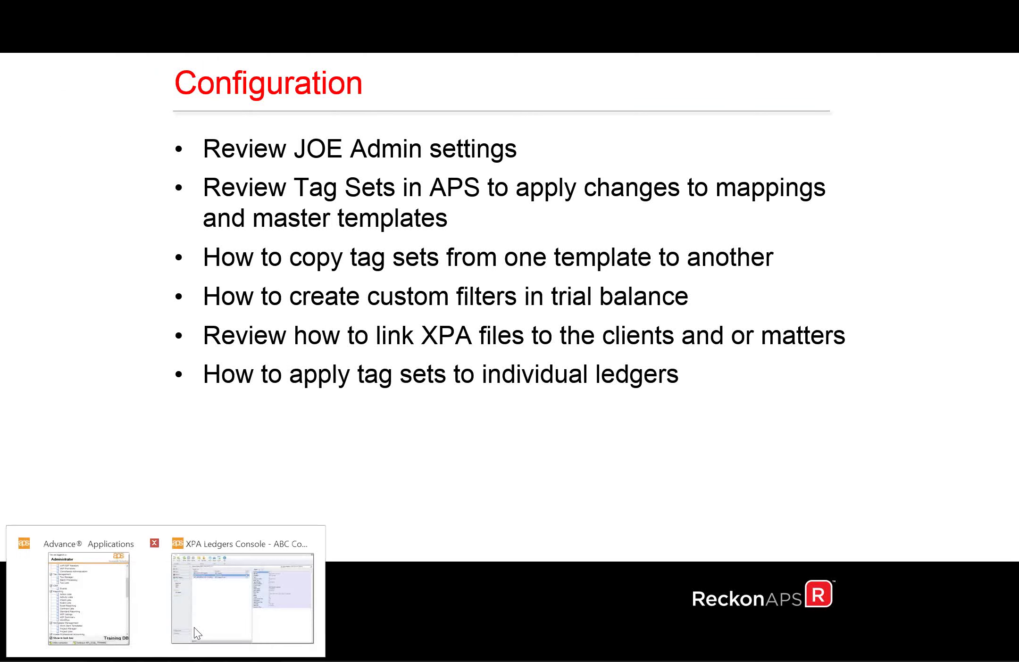
click(223, 622)
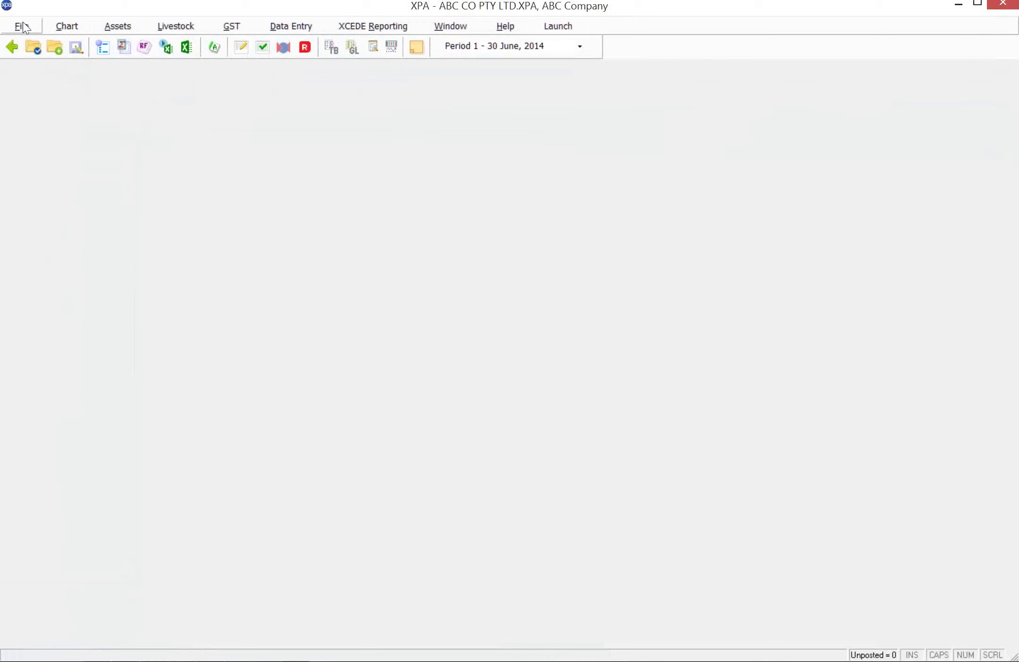
click(70, 22)
click(88, 57)
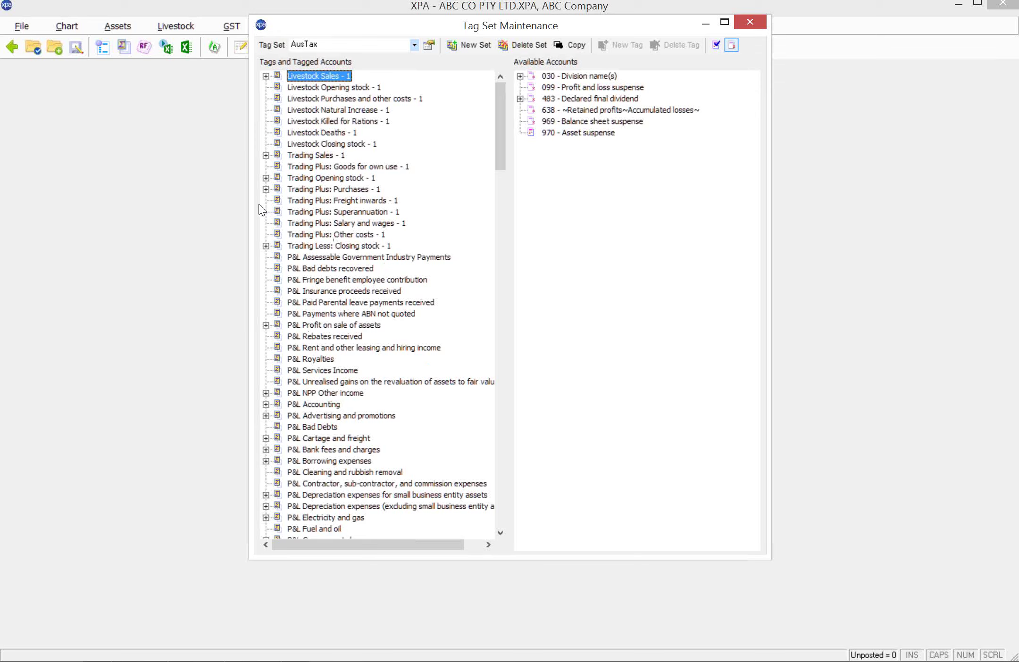
Step: Move account 231 - Sales from Trading Sales - 1 to P&L Bad debts recovered and back again
click(266, 155)
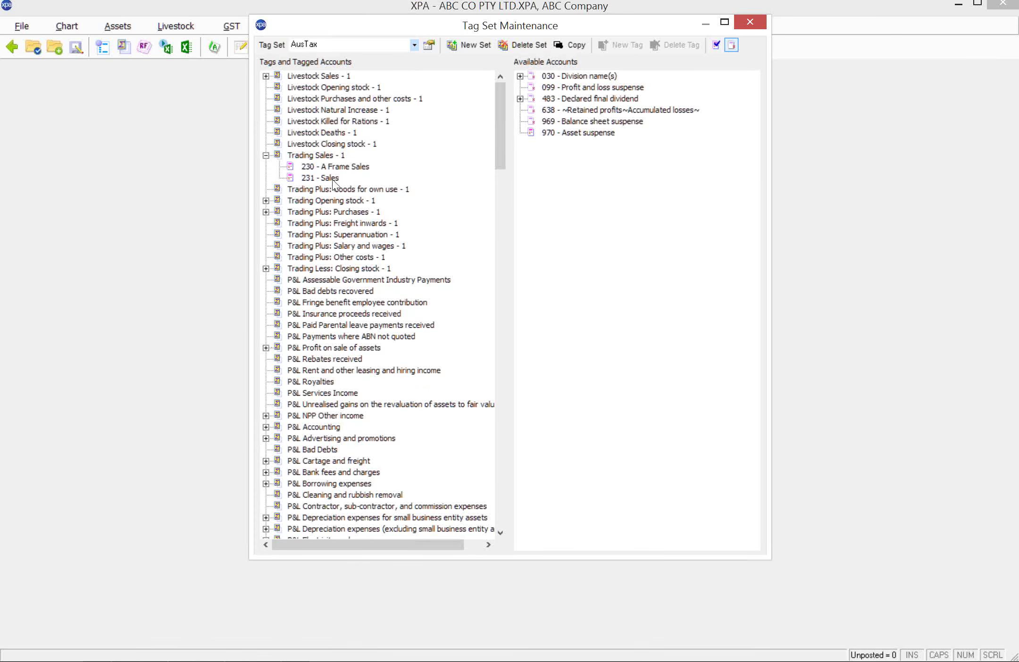
drag(334, 179, 330, 292)
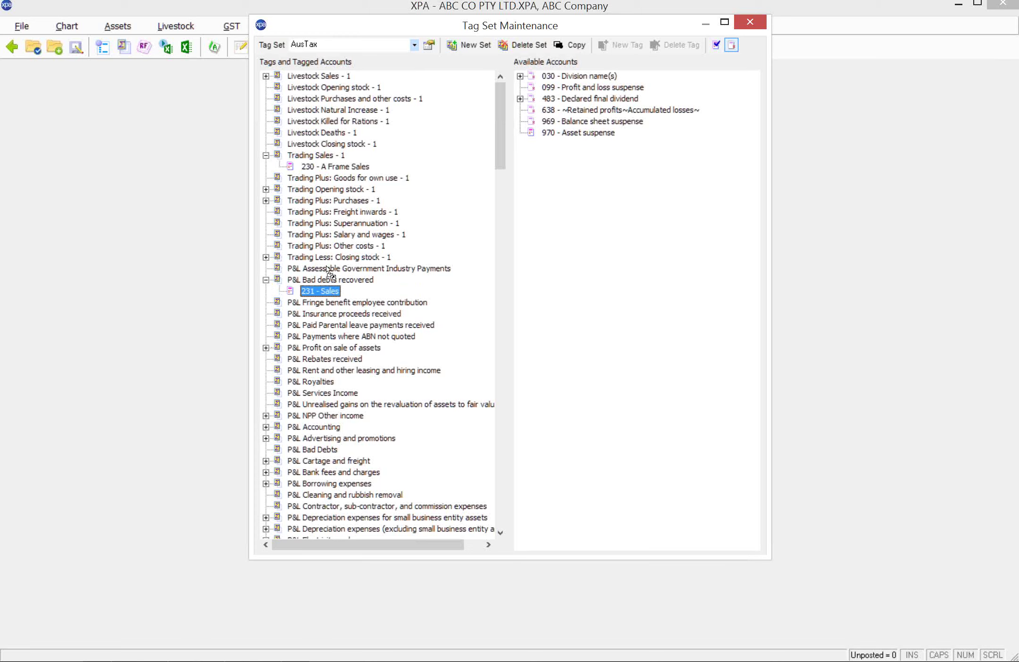
drag(320, 160, 322, 162)
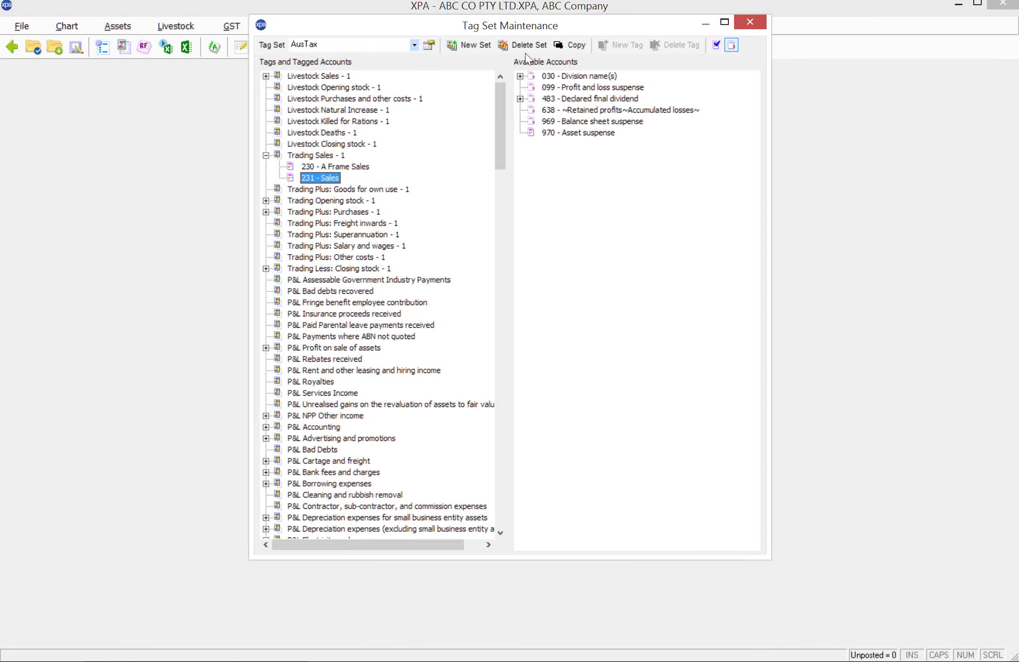
Step: Try setting up a copy of the AusTax tag set from MASTER CHART AIFRS.XPA, cancel it and close Tag Set Maintenance
click(455, 45)
click(603, 239)
click(575, 47)
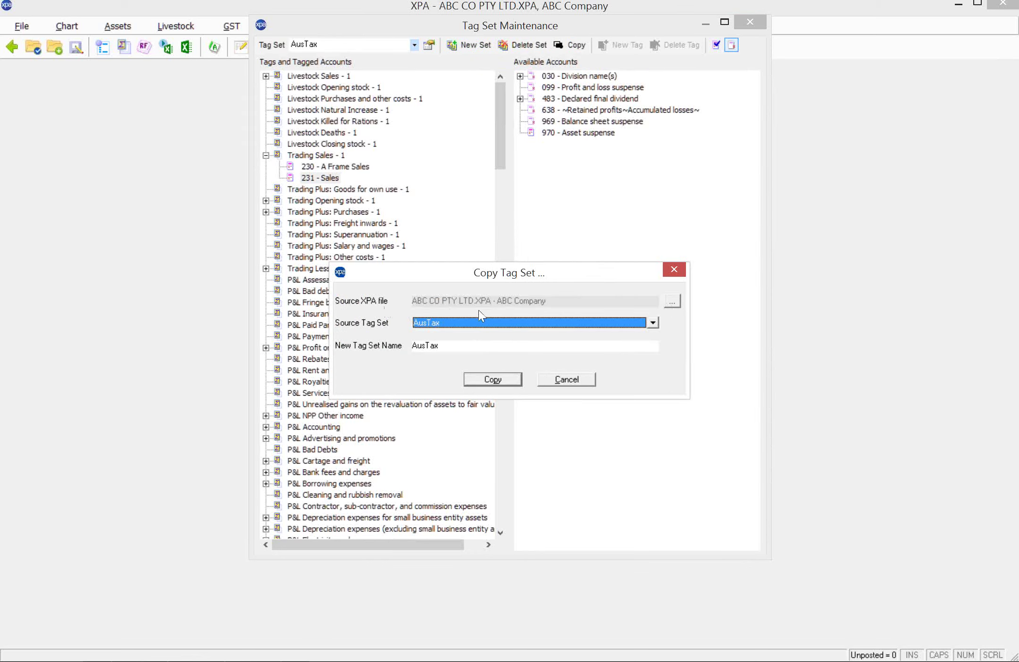
click(673, 302)
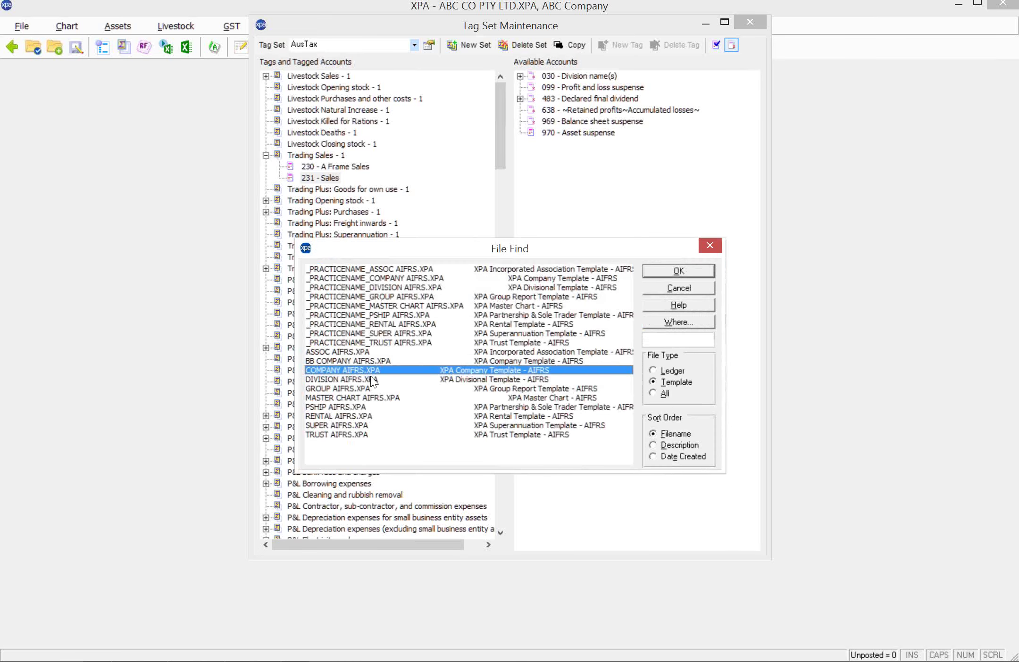
click(374, 399)
double_click(373, 398)
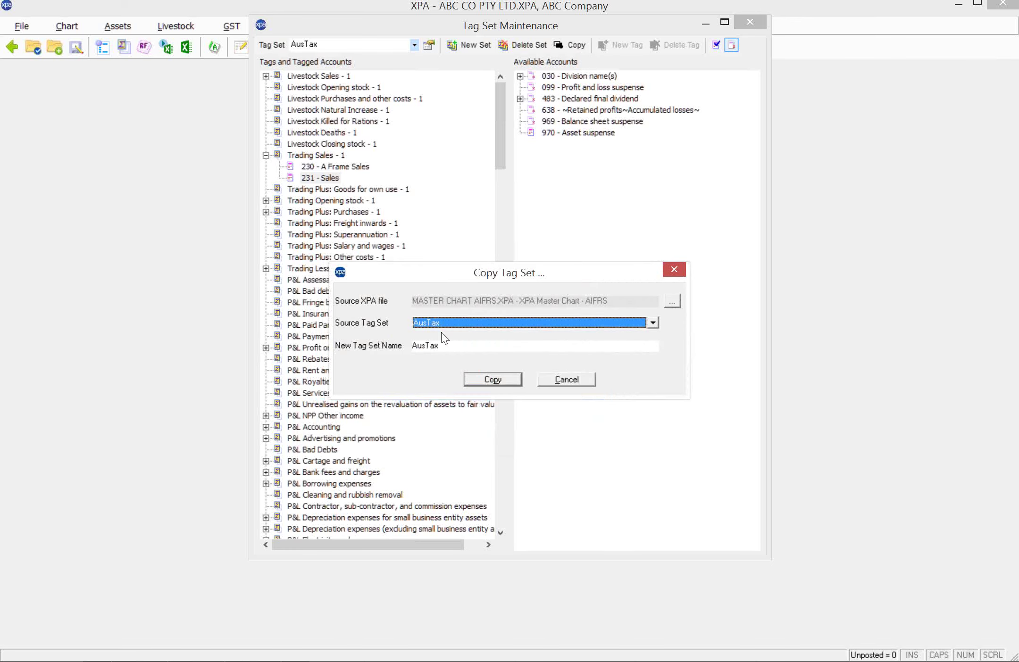
click(498, 325)
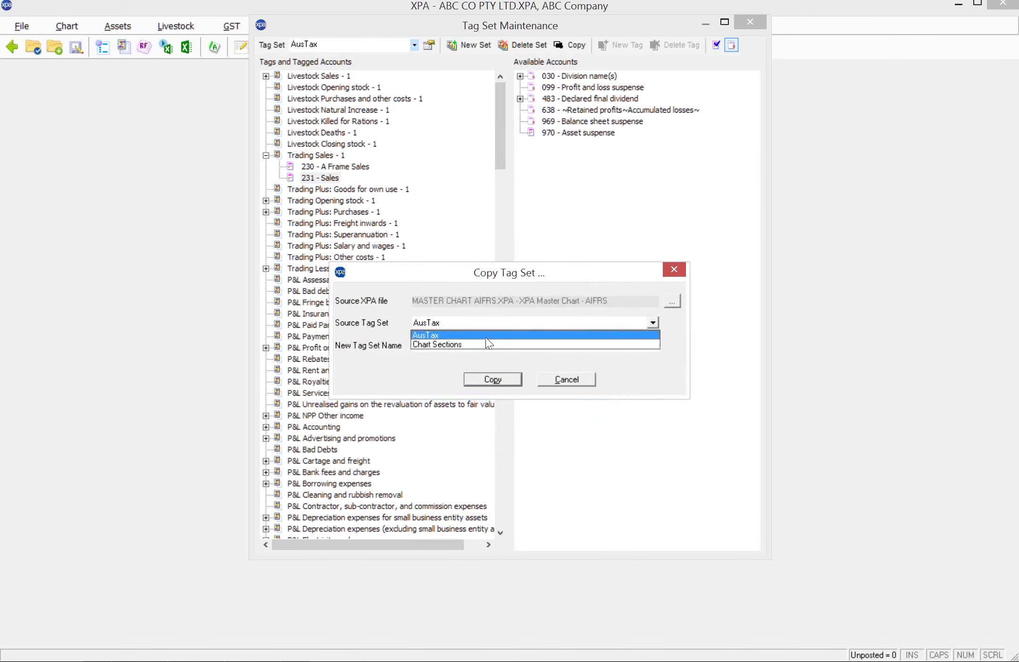
click(404, 373)
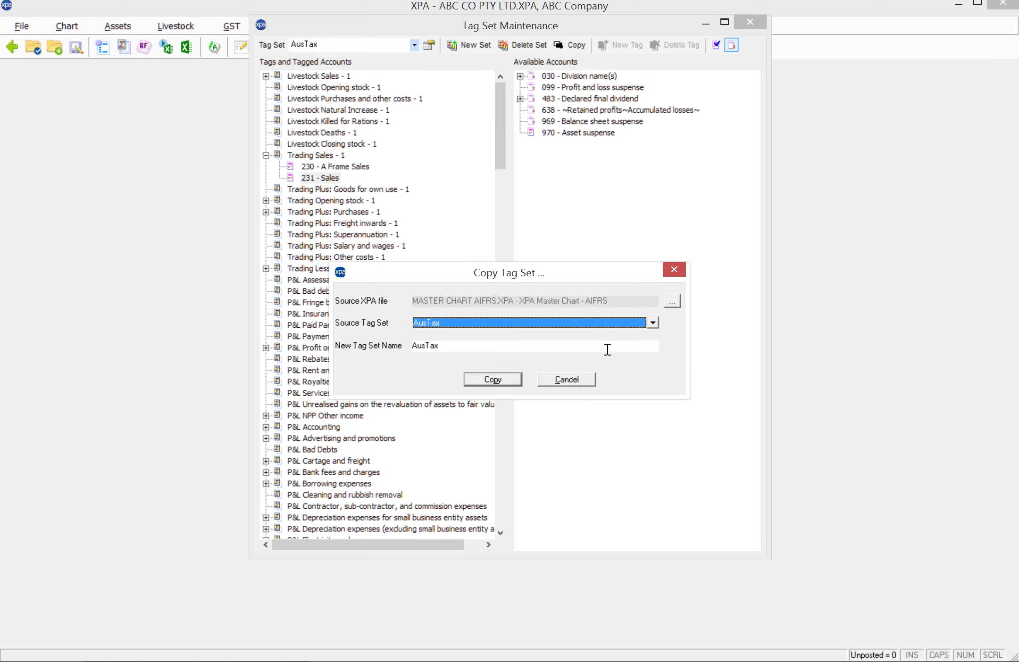
click(581, 384)
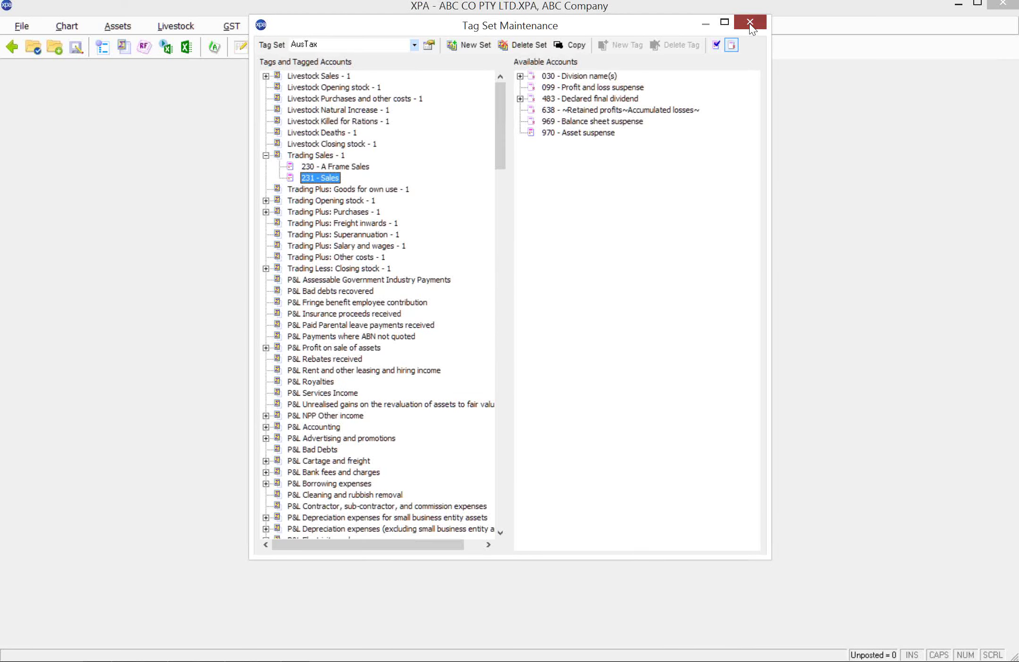
click(751, 24)
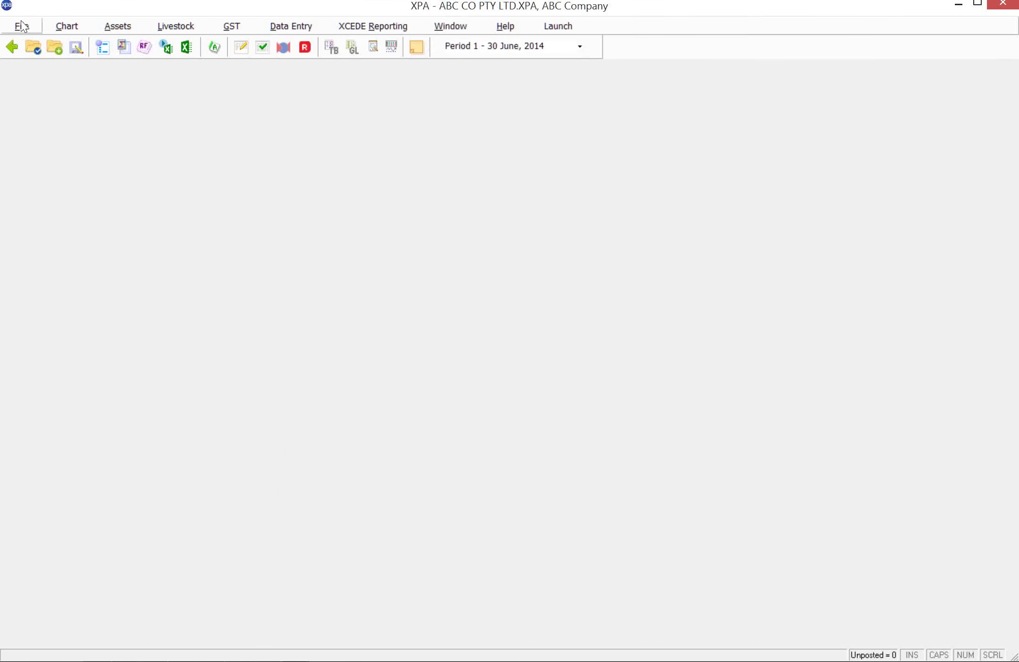
Step: Open the TRUST AIFRS.XPA template and display its tag sets for maintenance
click(22, 26)
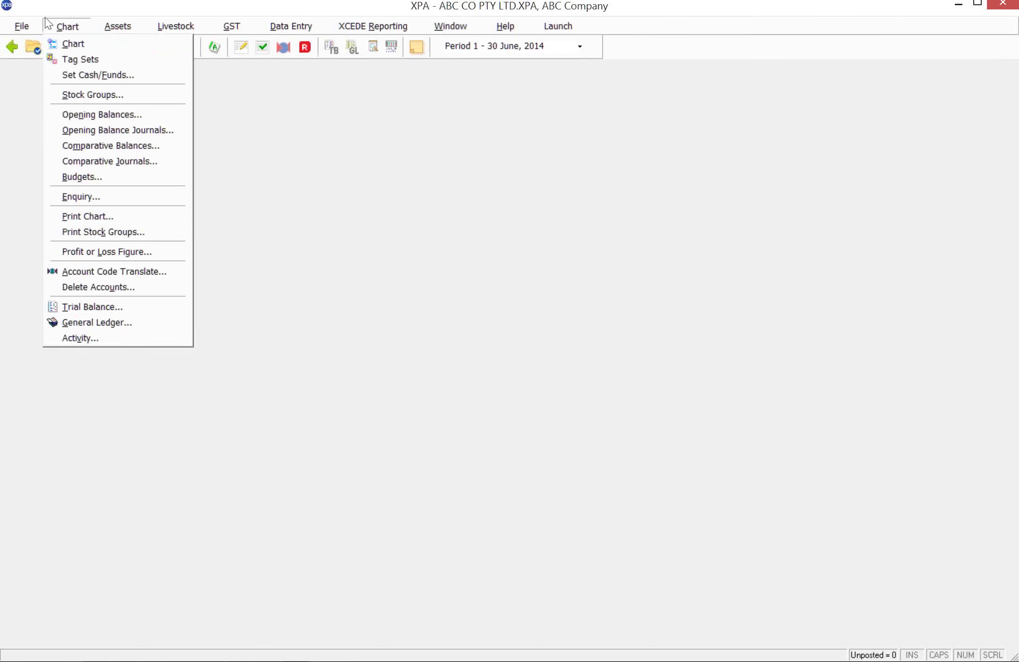
click(30, 44)
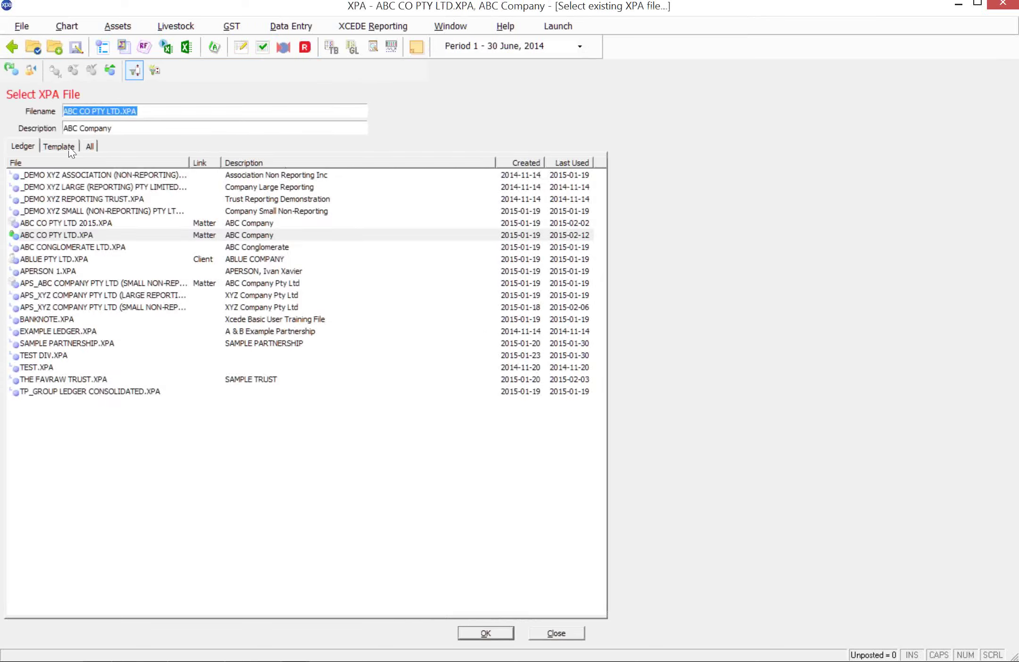
click(69, 147)
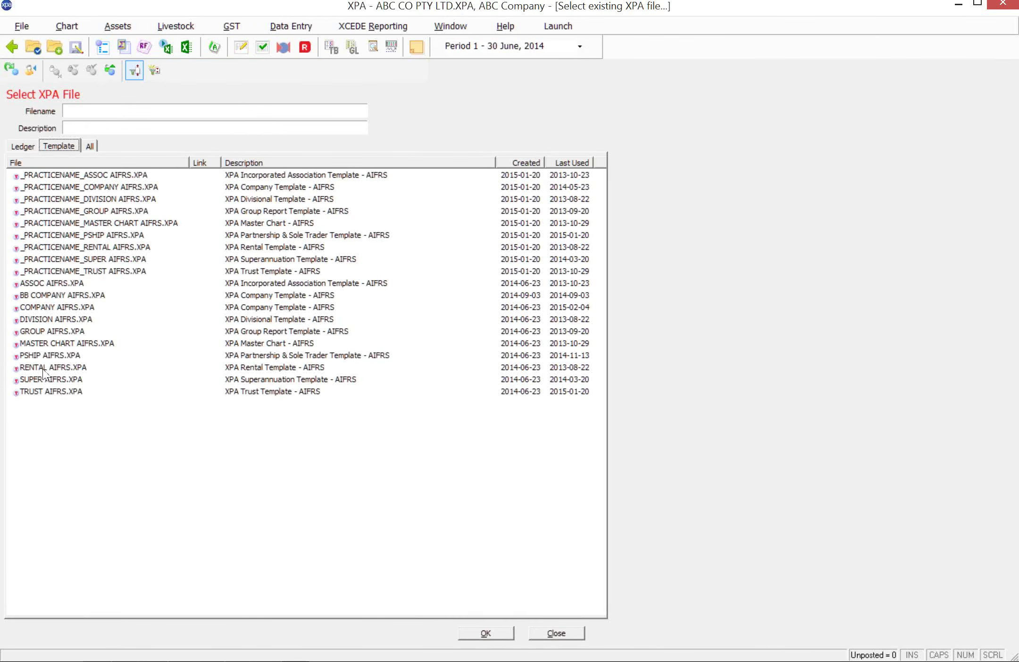
double_click(51, 392)
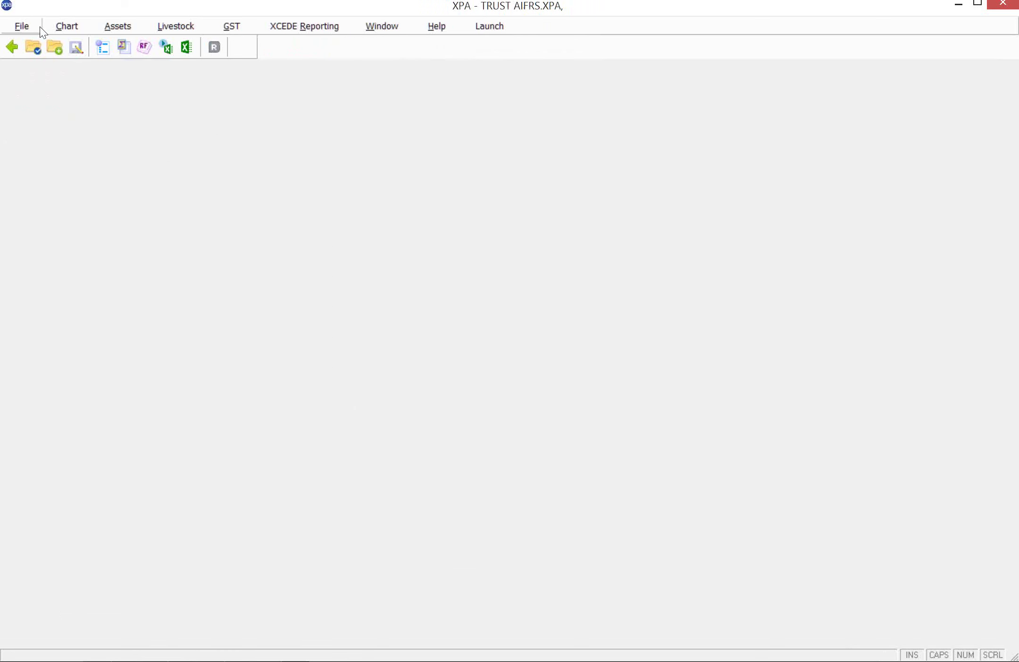
click(67, 27)
click(66, 58)
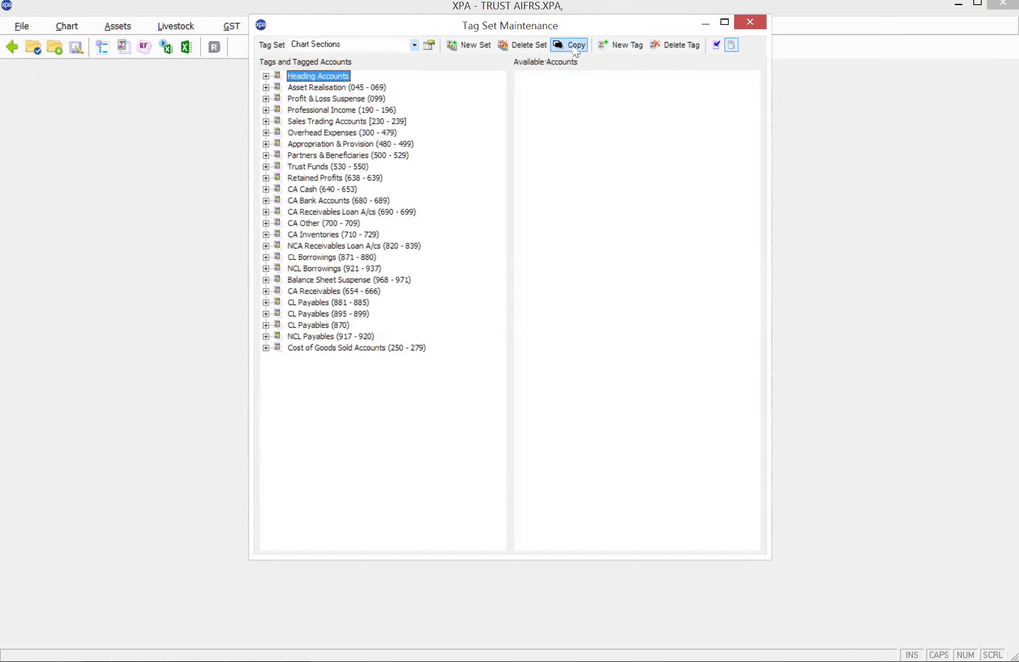
Step: Try copying the AusTax tag set from MASTER CHART AIFRS.XPA into the trust template, cancel the copy and close Tag Set Maintenance
click(575, 52)
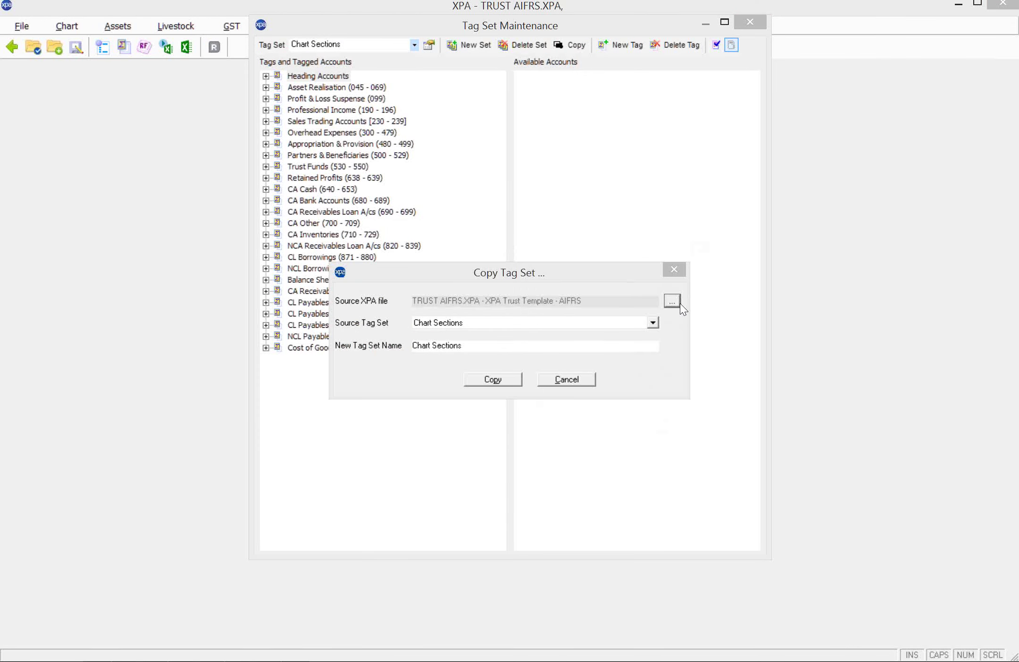
click(672, 301)
click(608, 397)
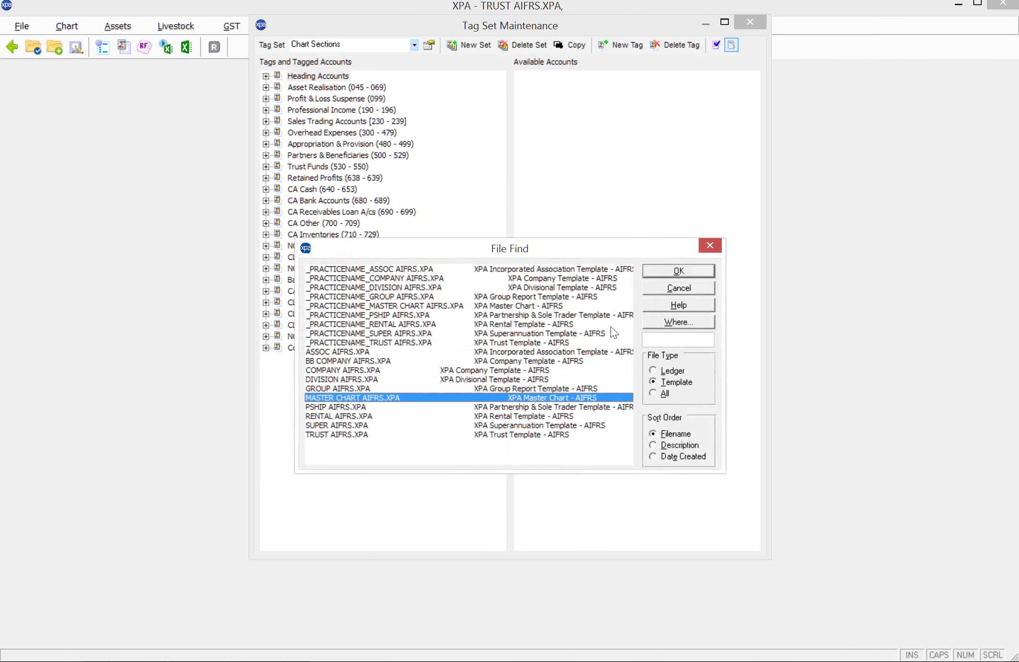
click(687, 270)
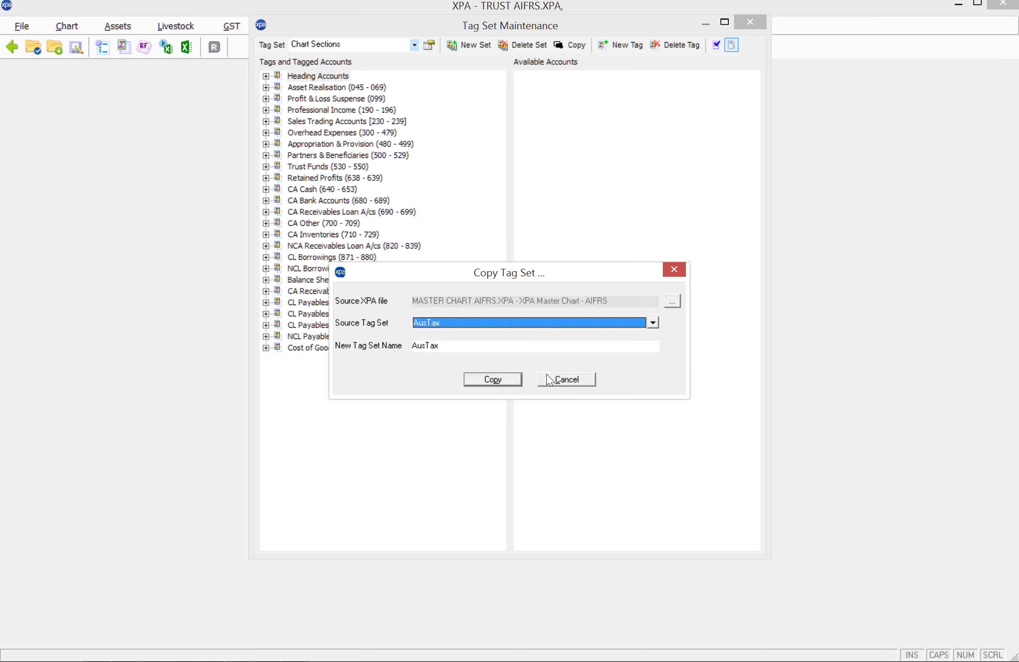
click(561, 380)
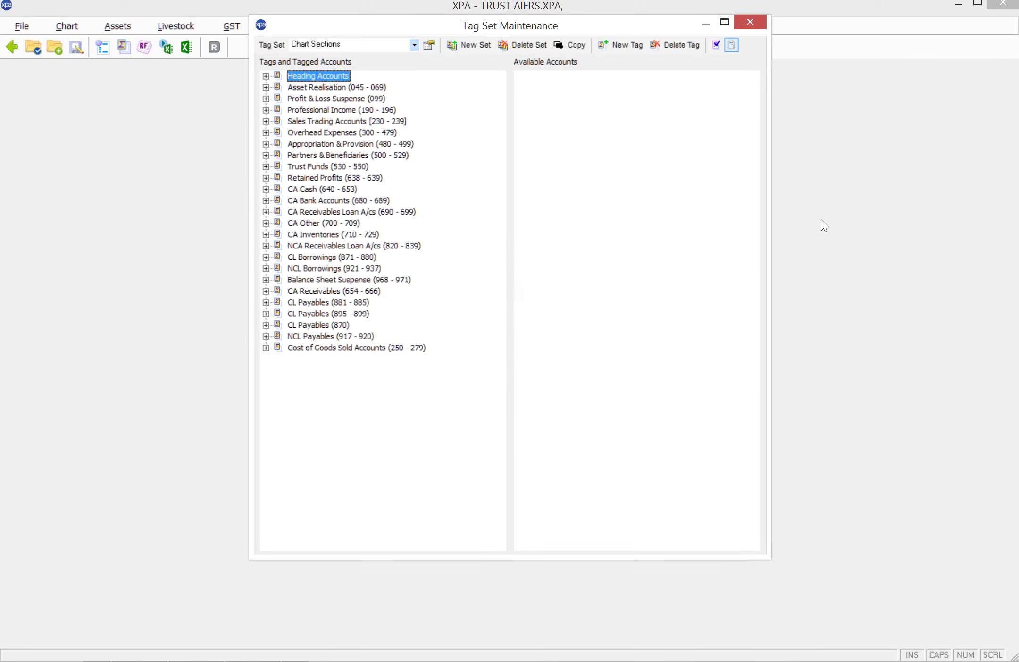
click(751, 22)
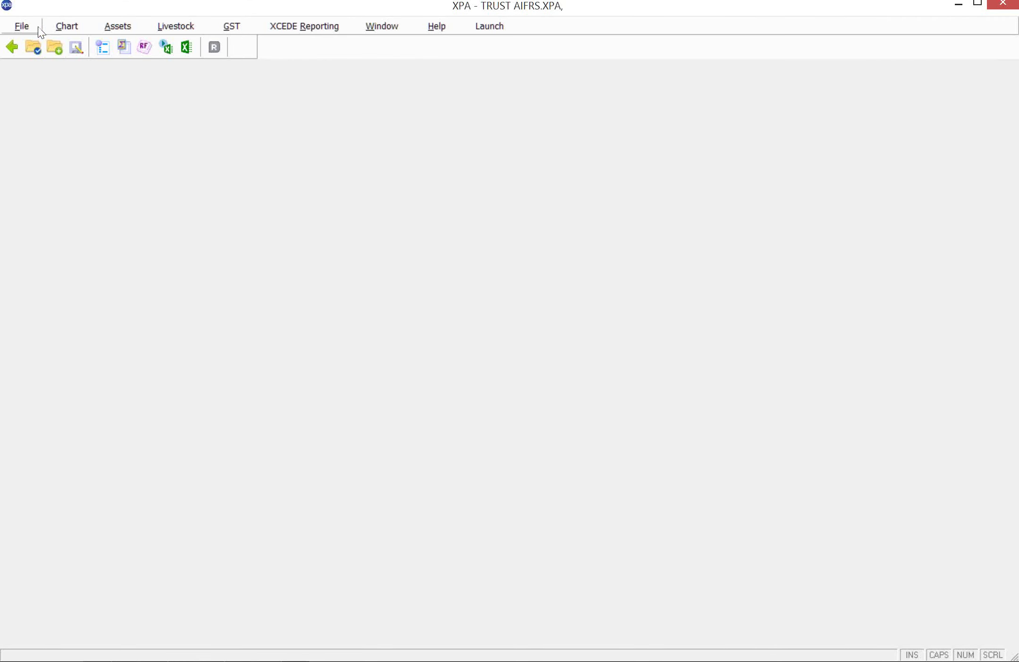
Step: Open the ABC CO PTY LTD.XPA ledger and display its Trial Balance report in a maximised window
click(67, 26)
mouse_move(22, 26)
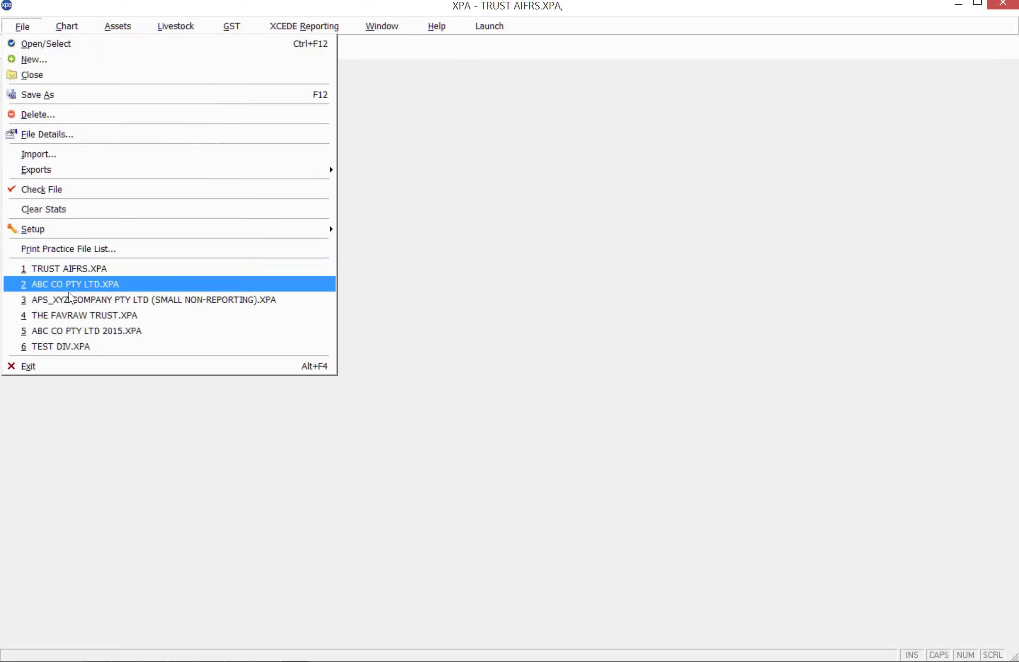
click(85, 289)
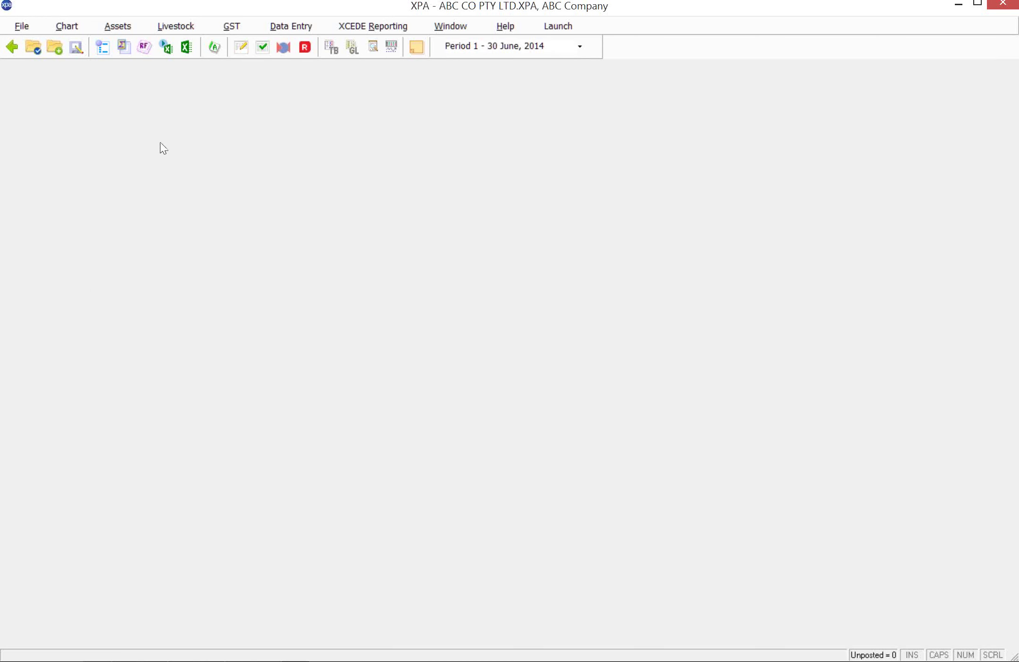
click(332, 48)
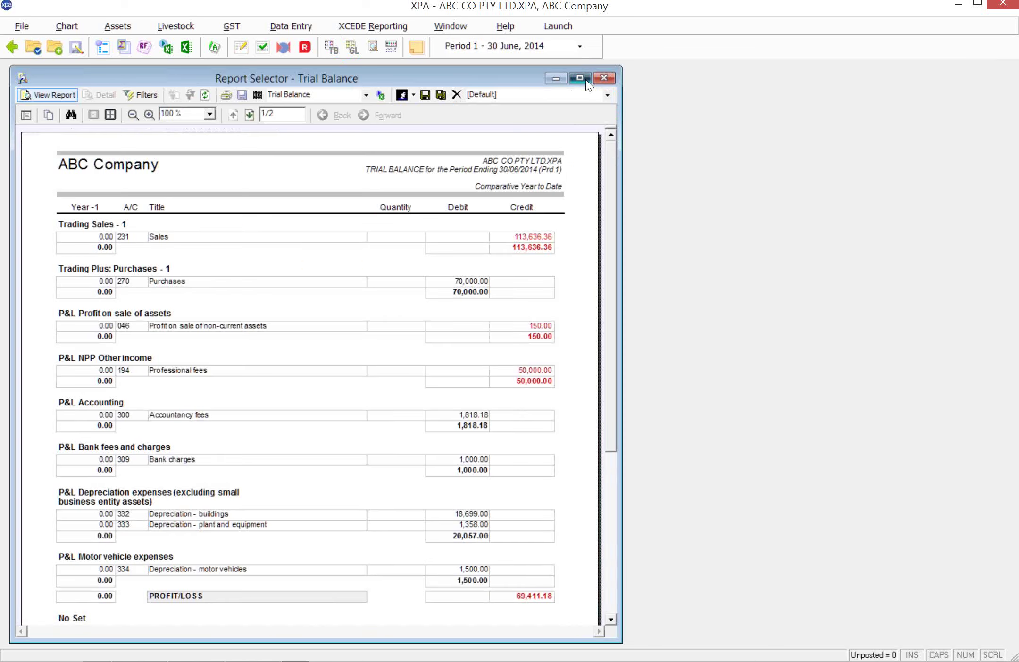
click(585, 79)
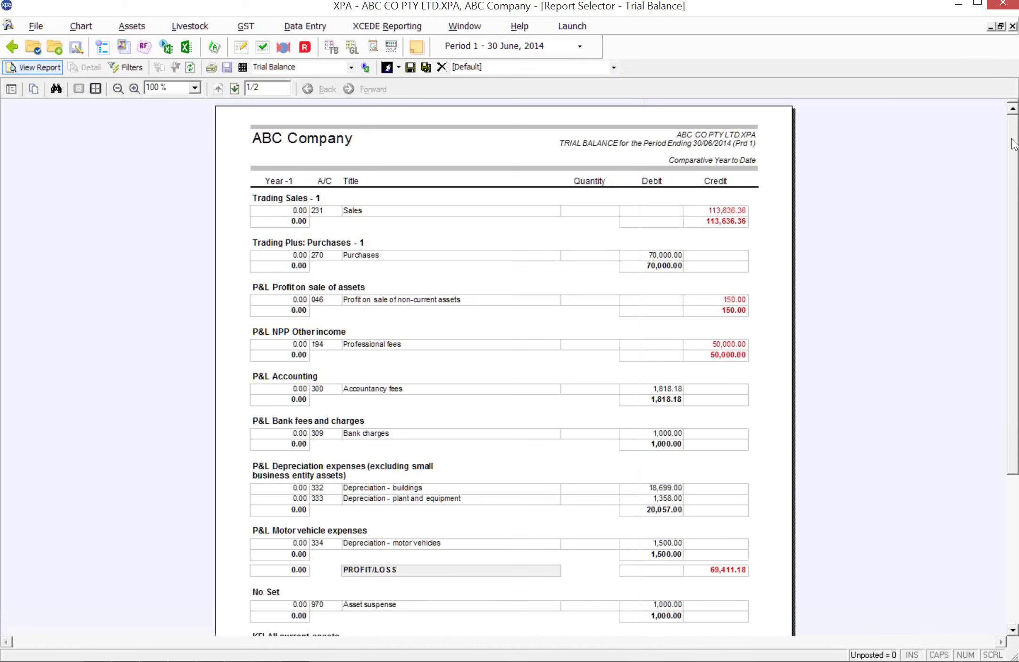
drag(1014, 144, 1013, 195)
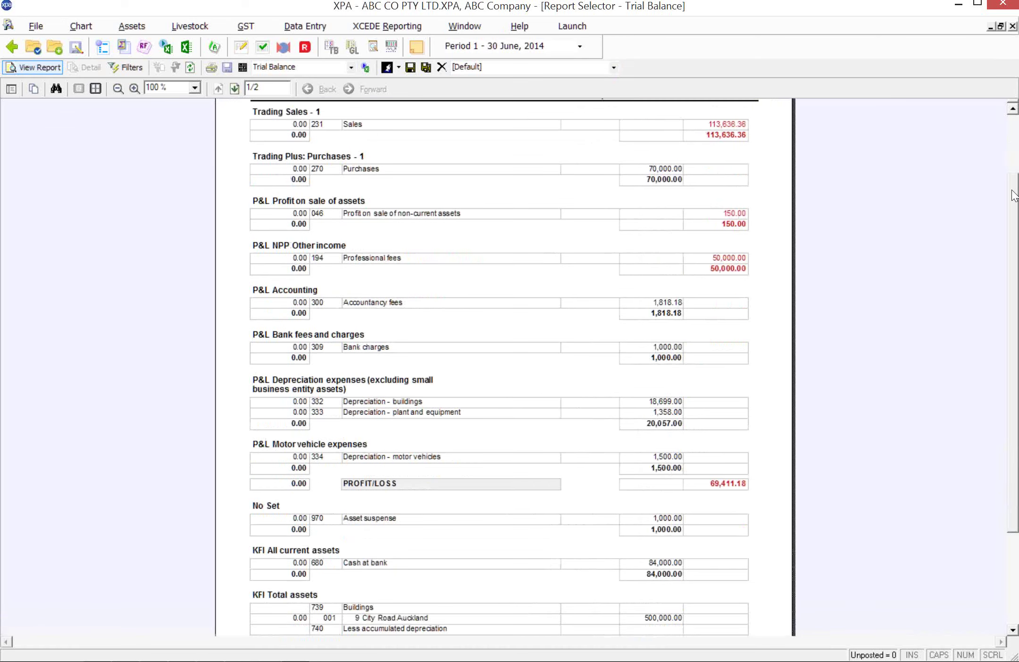
Step: Review the Trial Balance filter options and examine both pages of the report grouped by the AusTax tag set
click(124, 69)
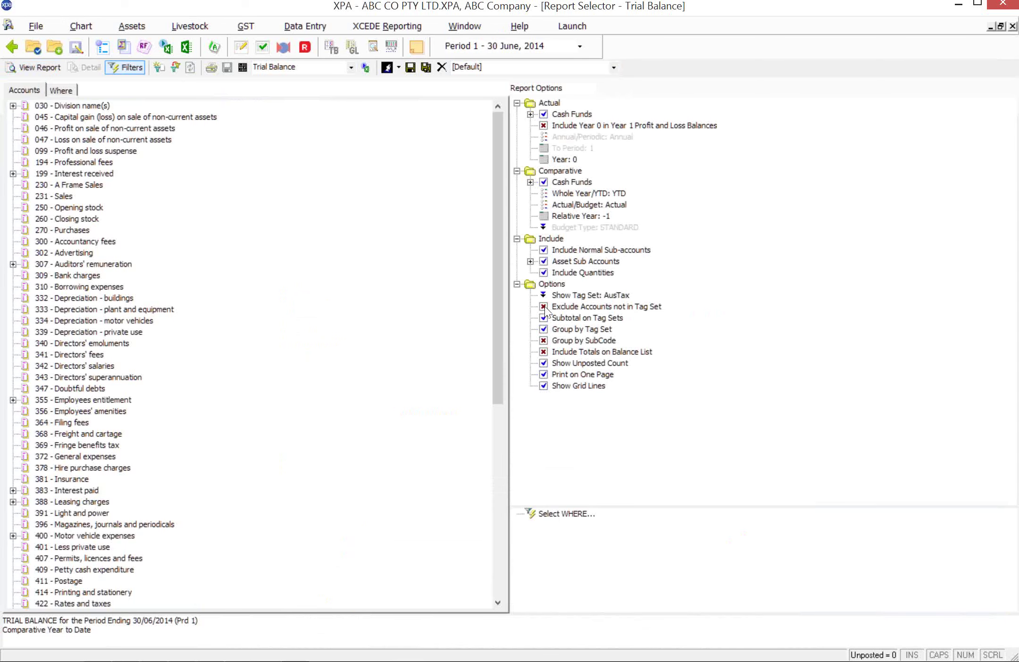
click(34, 67)
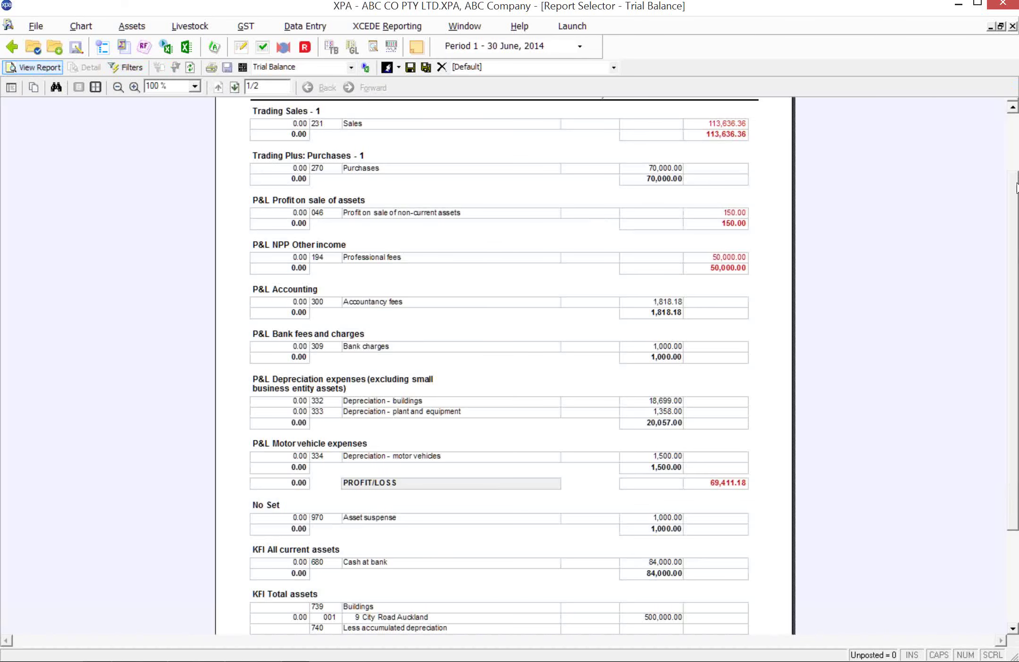
scroll(1016, 187, down, 3)
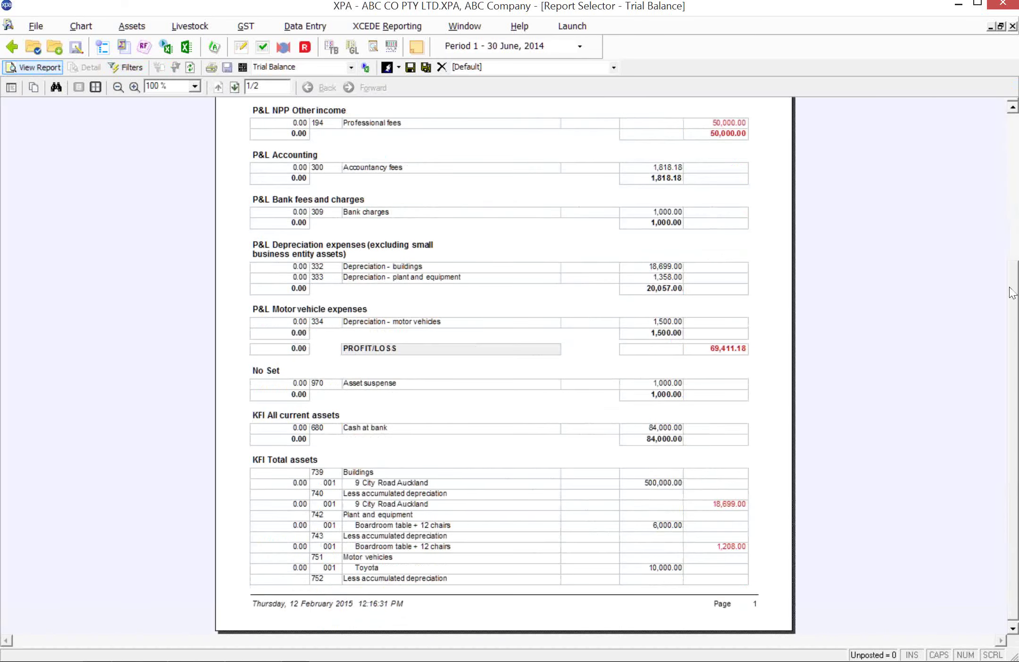
scroll(1010, 192, up, 5)
click(234, 87)
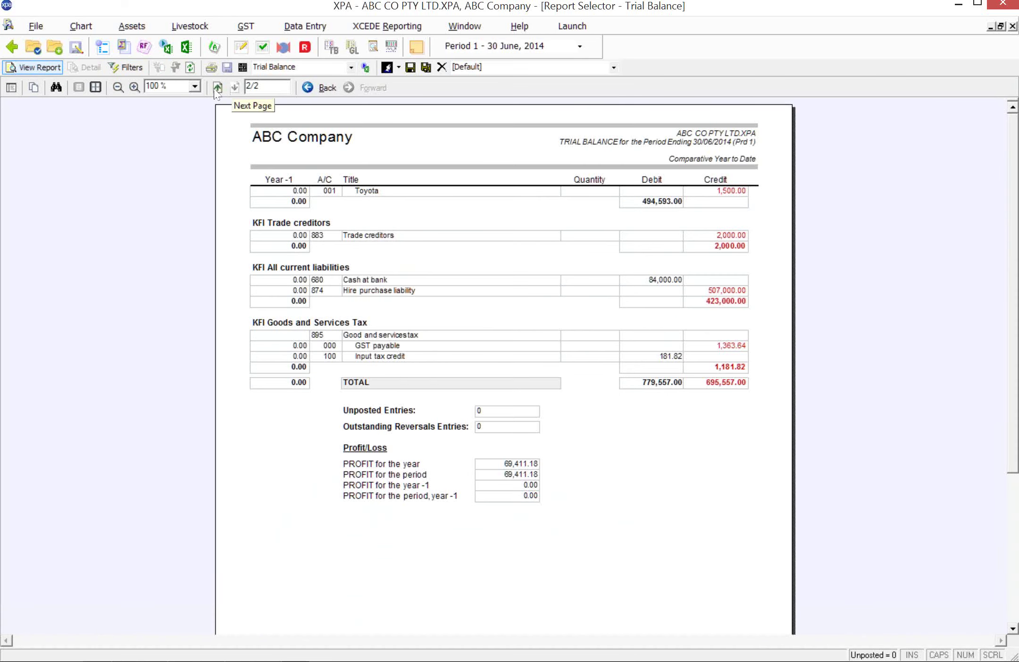
click(219, 88)
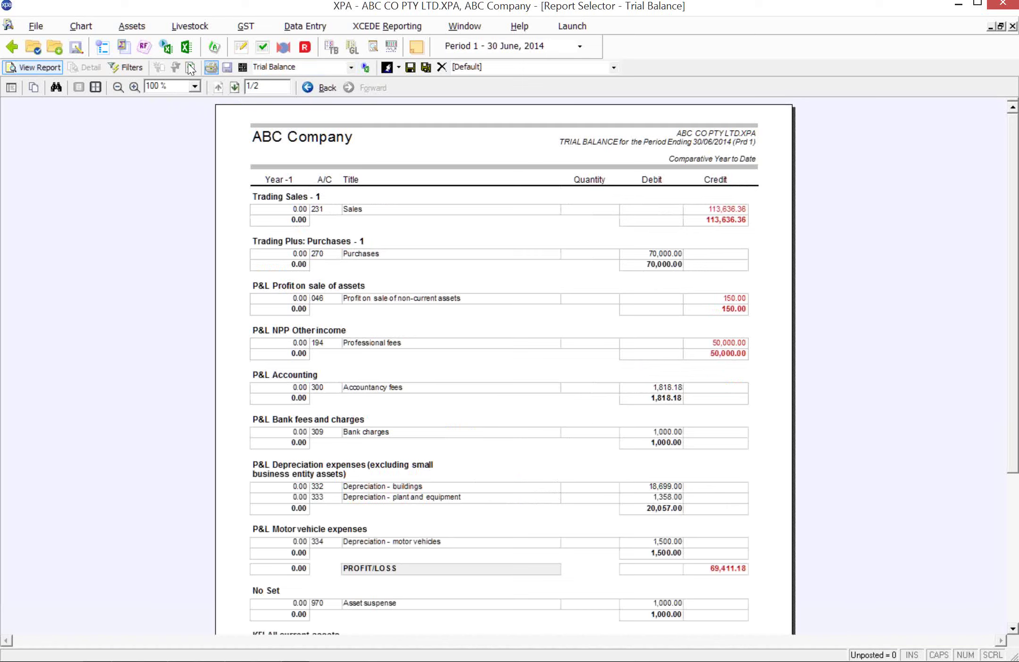
Step: Exclude accounts not in the tag set from the Trial Balance and regenerate the report
click(136, 68)
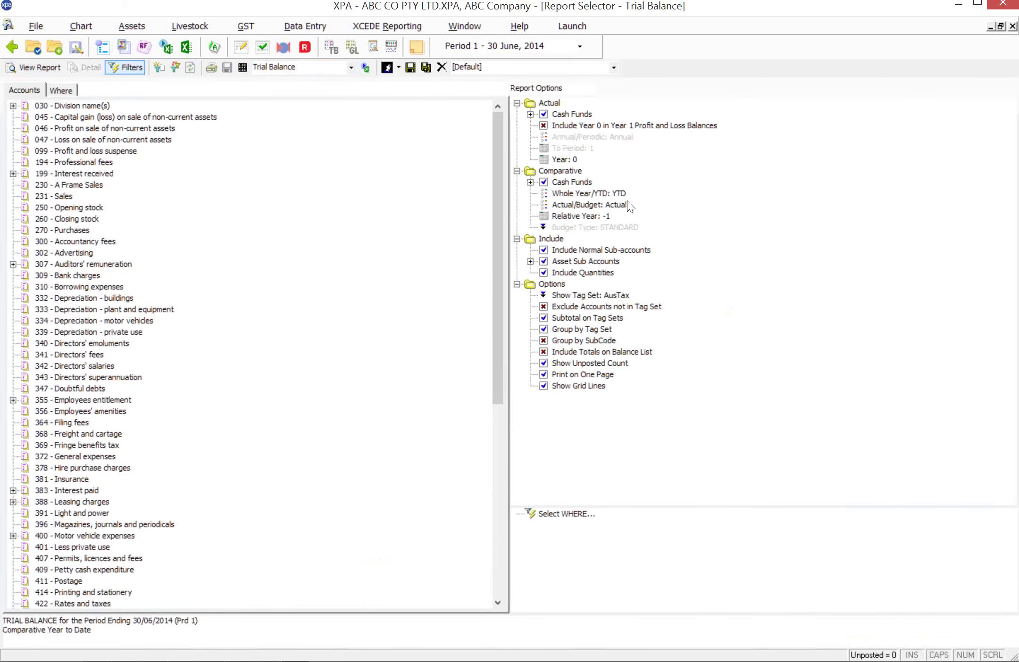
click(548, 308)
click(544, 307)
click(12, 63)
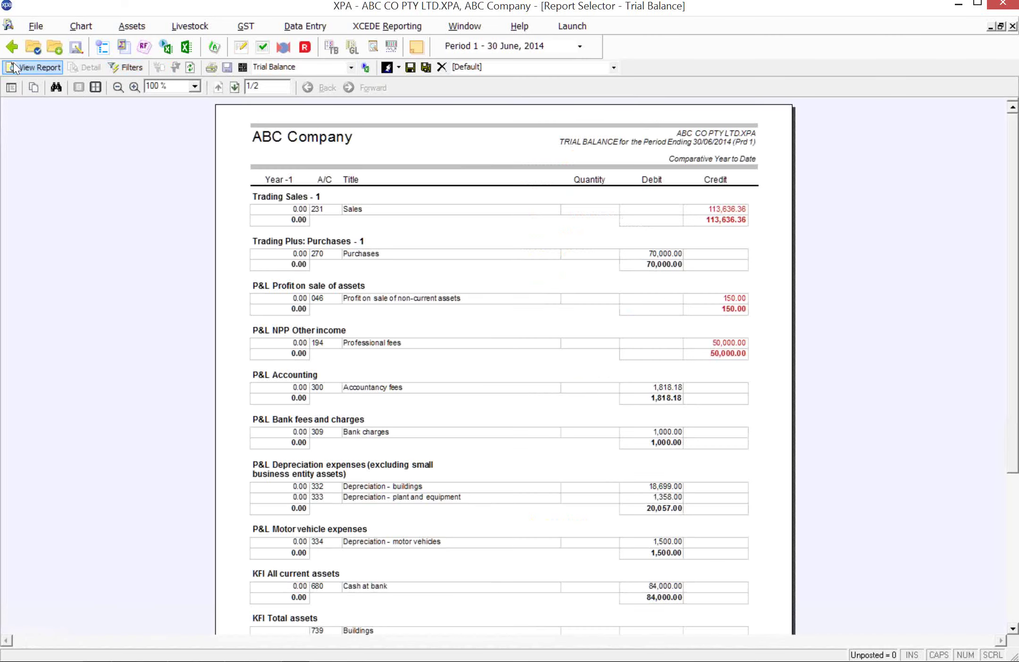
Step: Set the Trial Balance's Show Tag Set option to Chart Sections and view the regrouped report
click(128, 66)
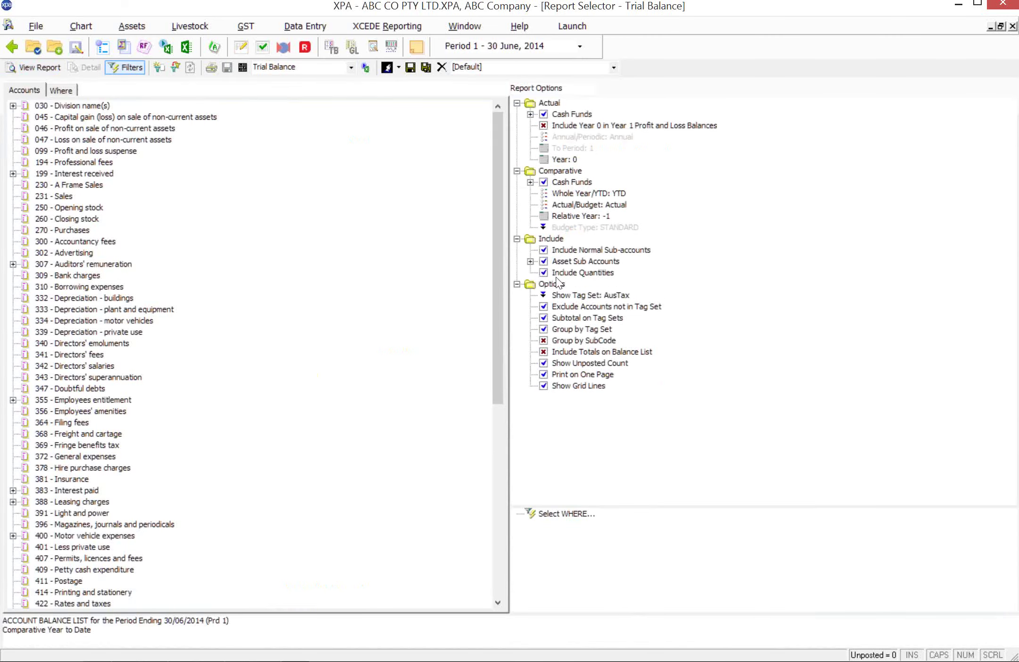
click(607, 295)
click(613, 297)
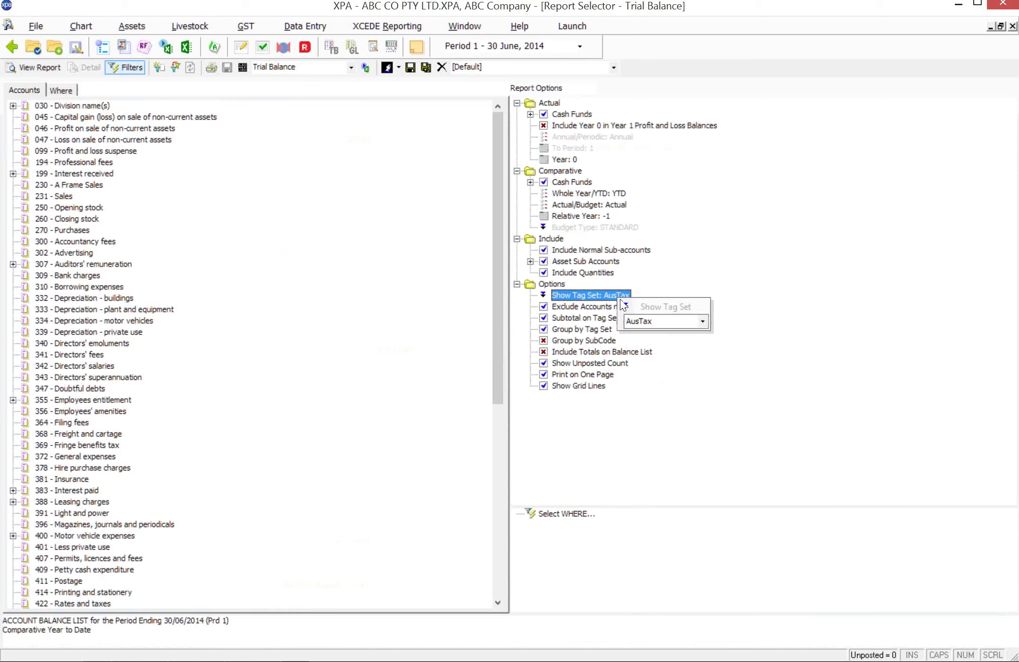
click(678, 323)
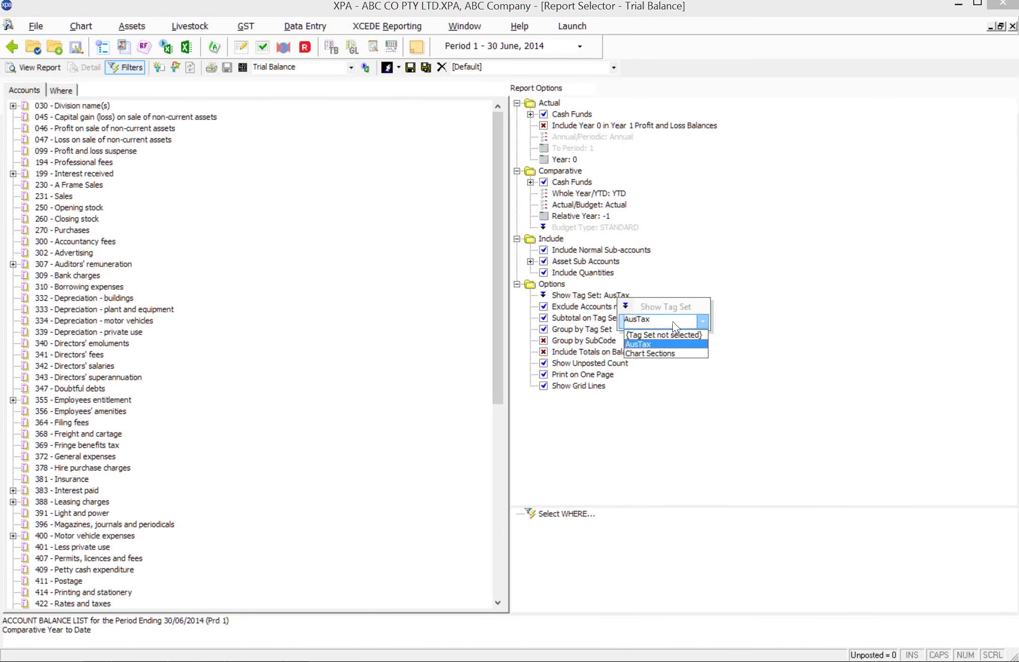
click(657, 352)
click(28, 67)
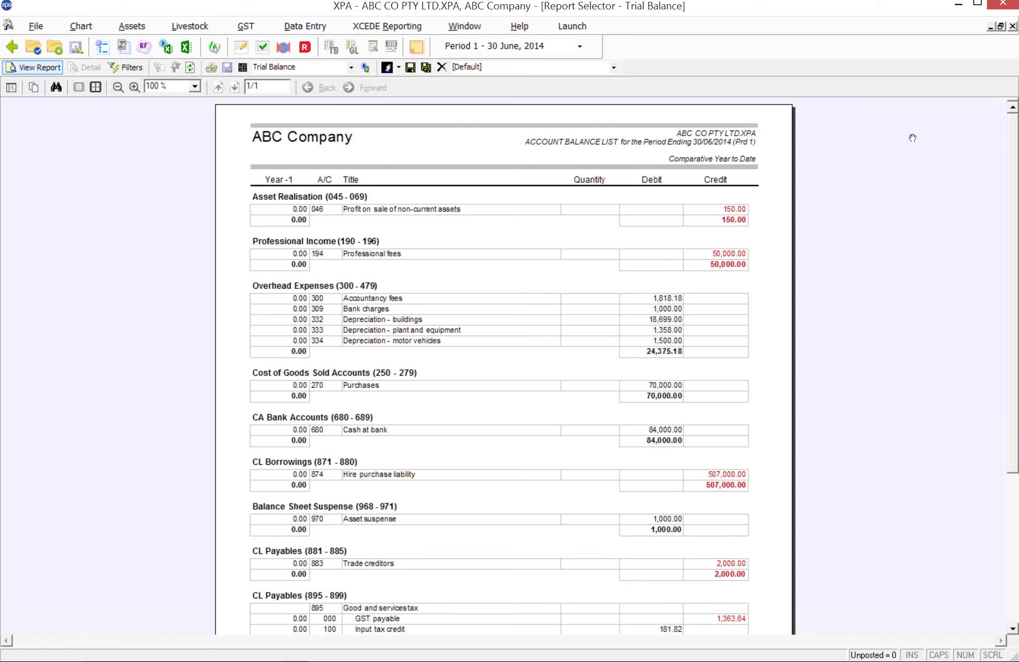
Step: Close XPA, return to the XPA Ledgers Console and turn on Edit Mode for the ledger list
click(1005, 5)
click(1005, 6)
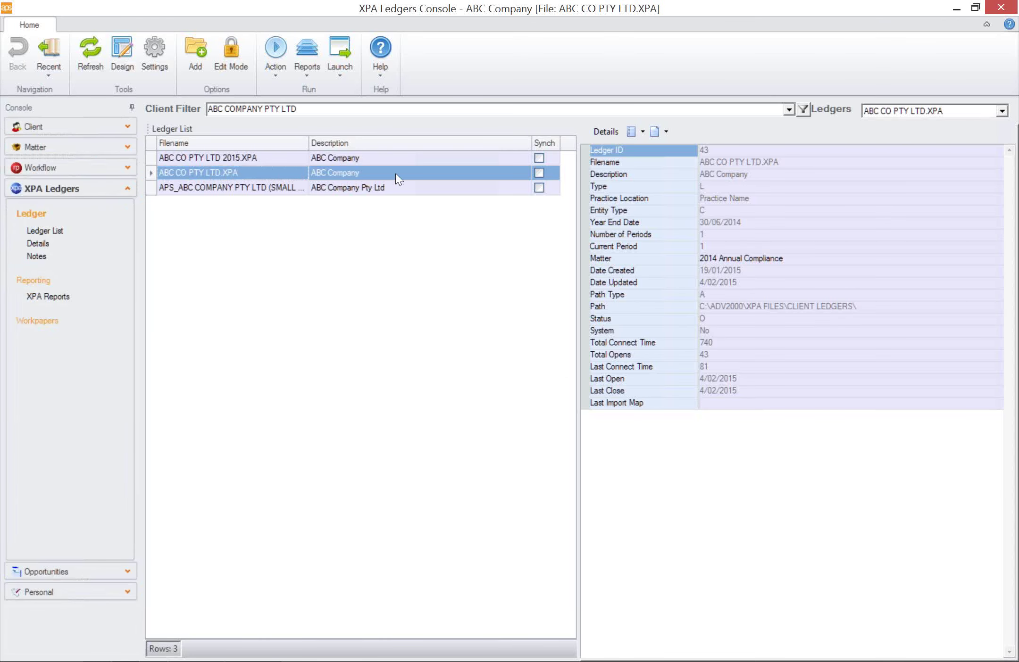
right_click(339, 271)
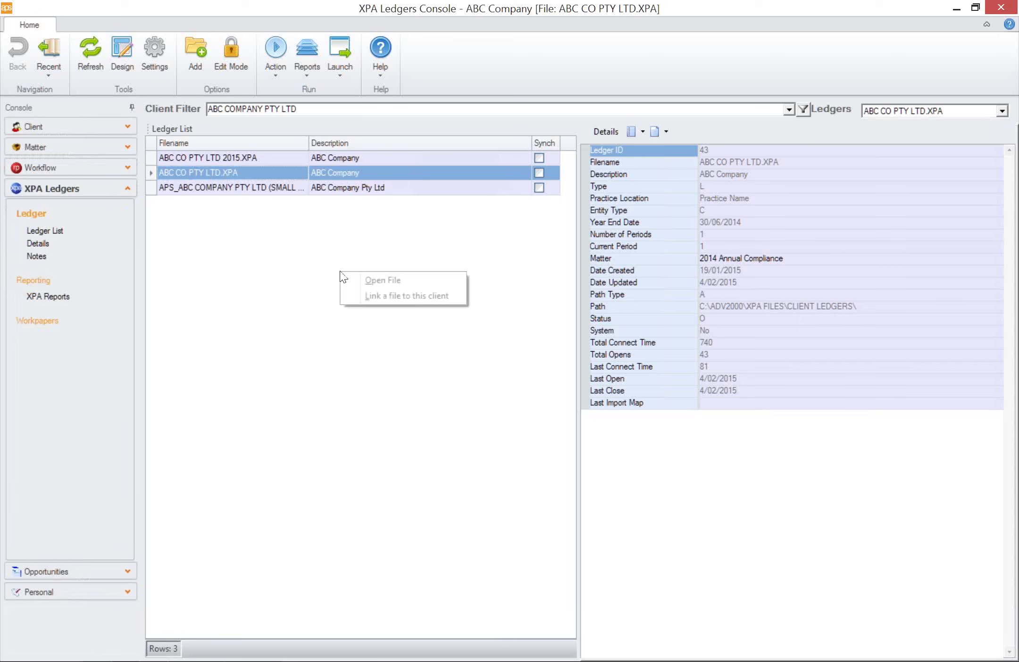
click(311, 270)
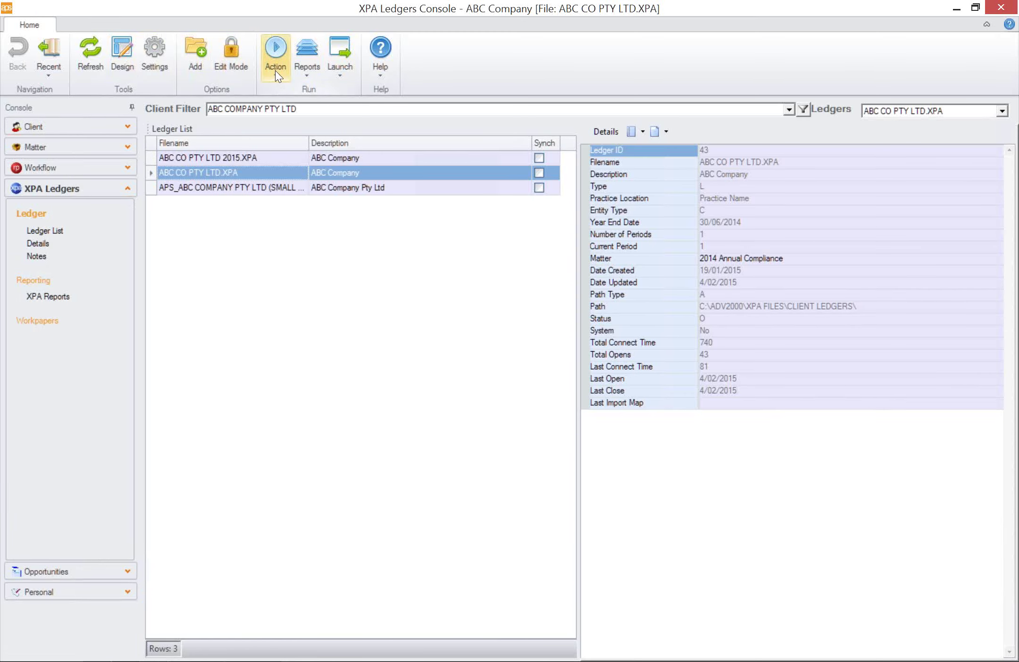
click(241, 53)
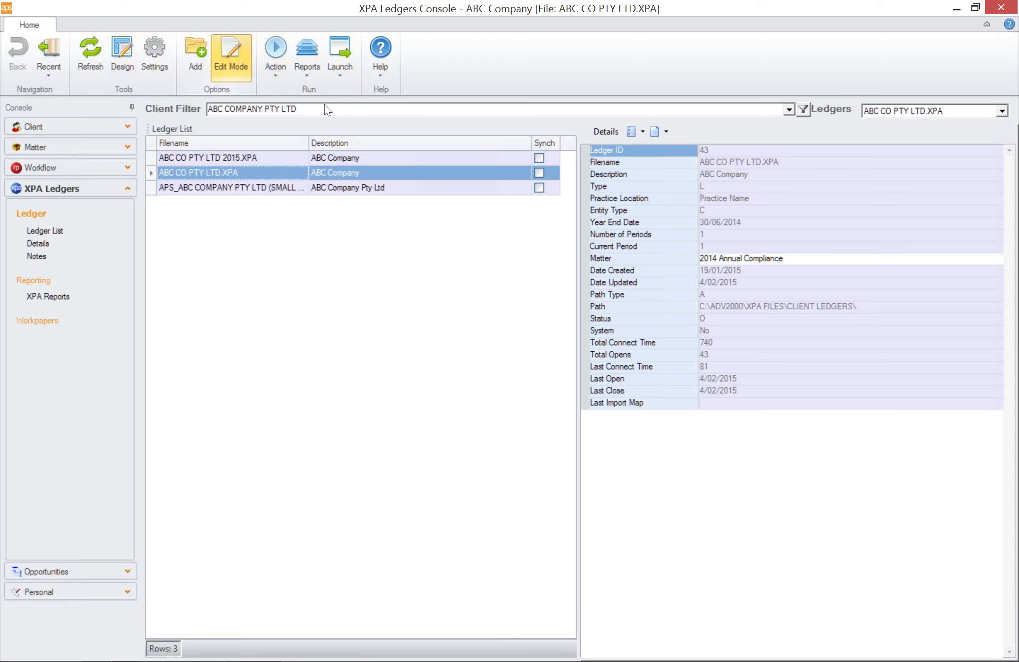
Step: Start linking an existing XPA file to the client, browse the available ledgers and cancel the selection
right_click(313, 264)
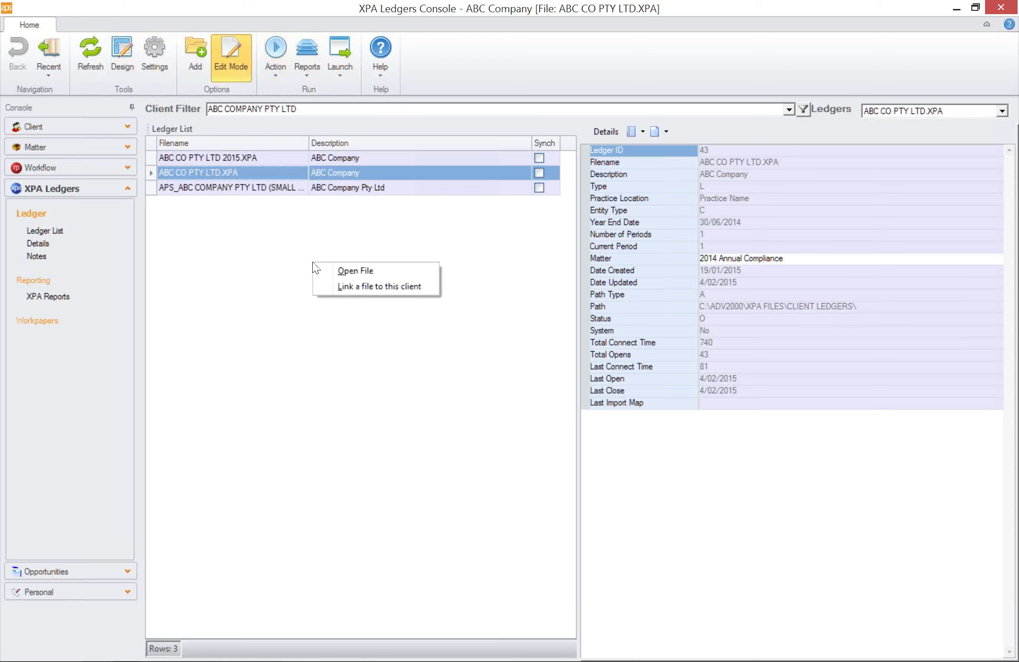
click(417, 287)
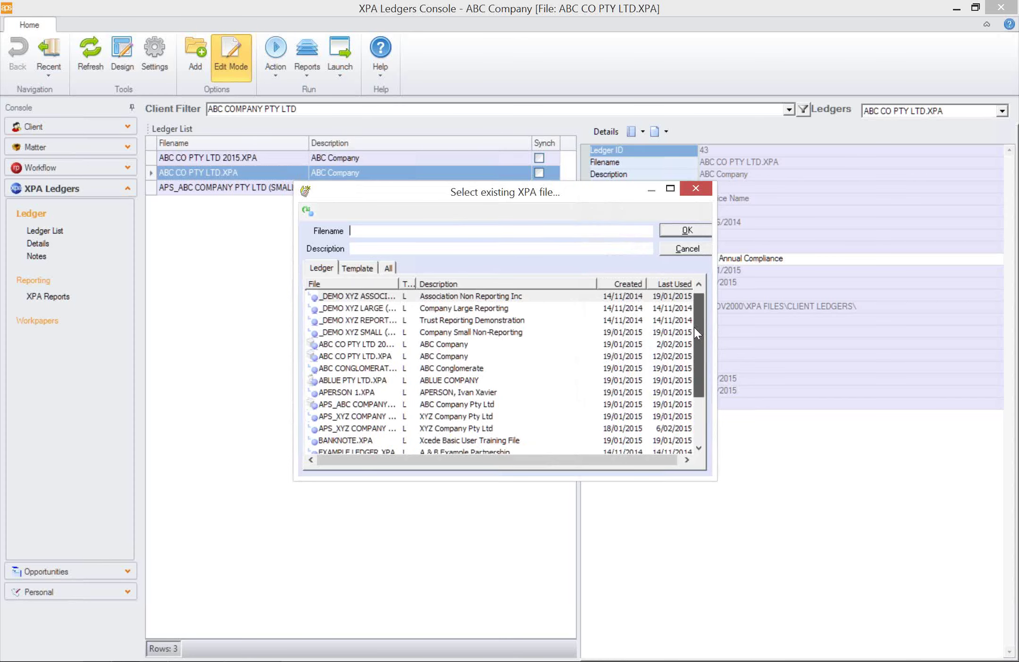
scroll(695, 327, down, 2)
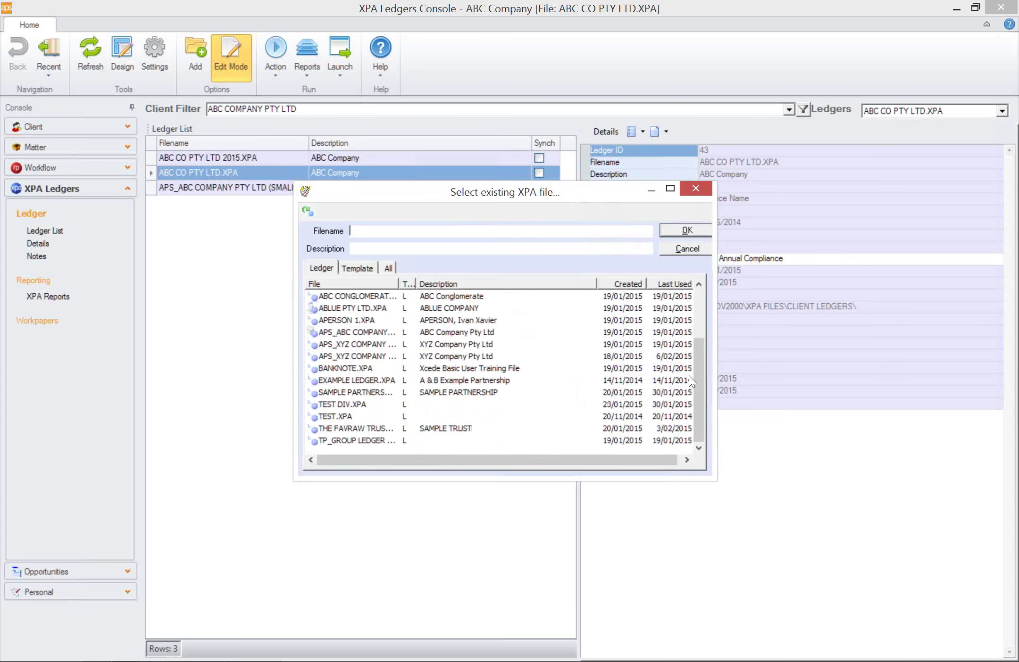
click(679, 253)
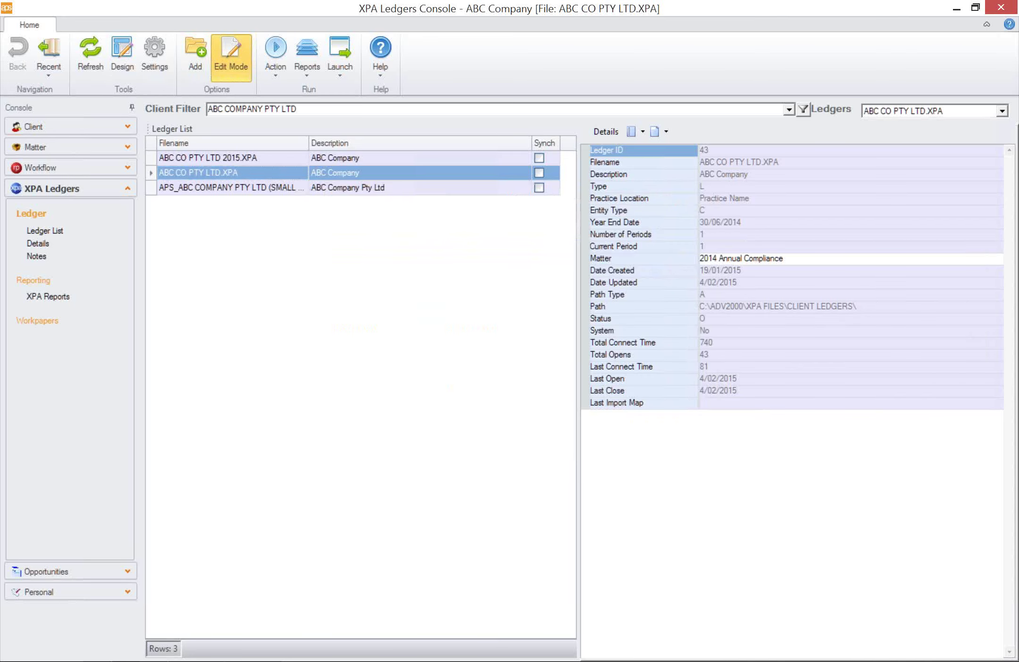
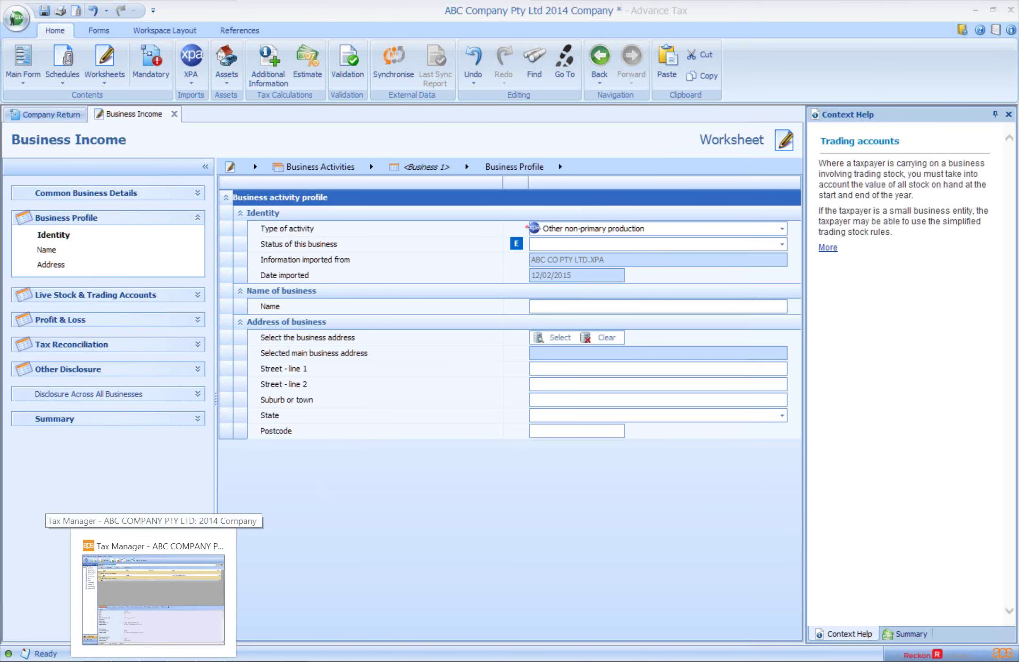
Step: Switch from the 2014 company tax return to the XPA Ledgers Console
click(153, 661)
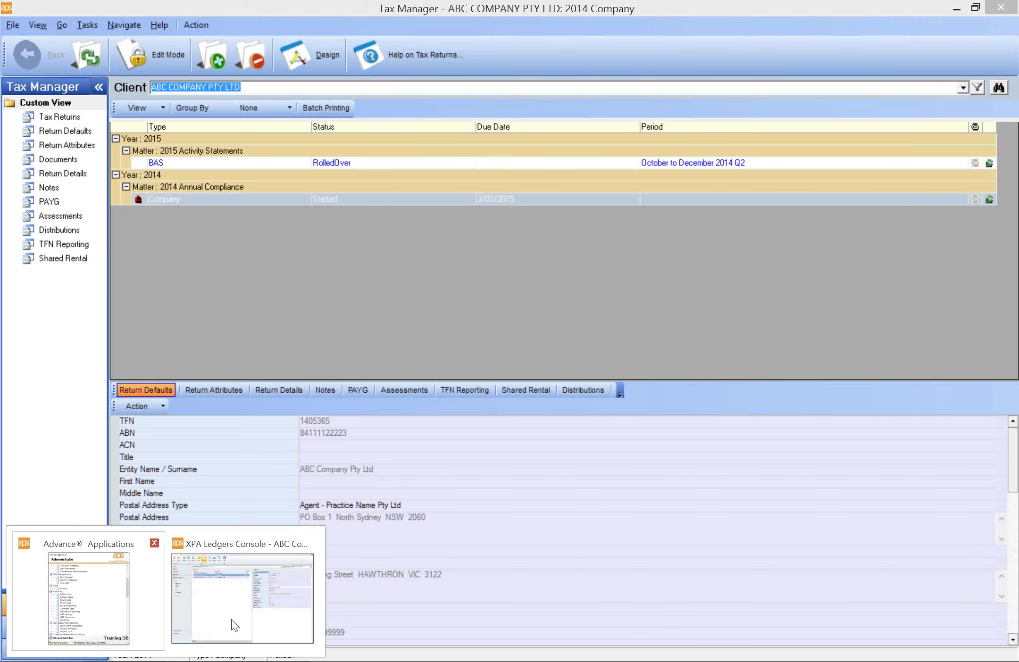
click(254, 567)
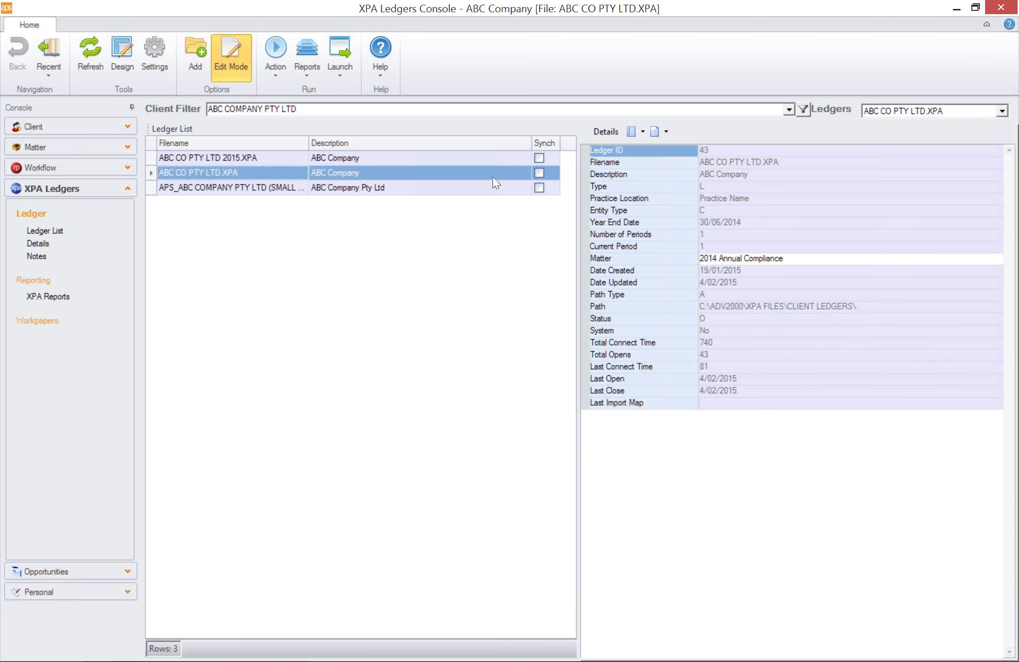